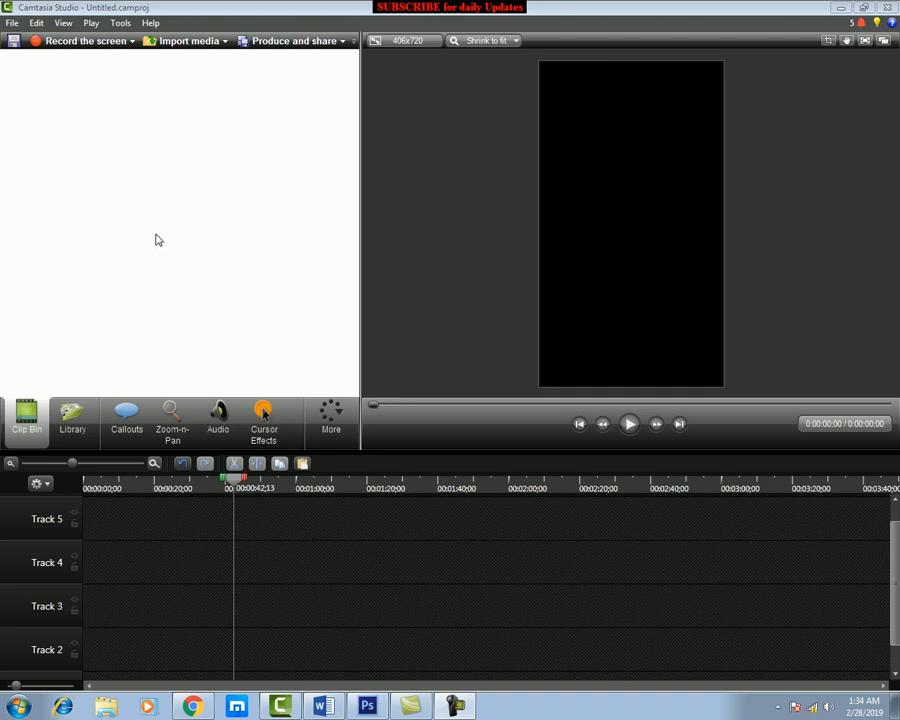
- Import the video y Masoom aik bacha.mp4 from the pic folder and place it at the start of Track 5
right_click(120, 138)
click(164, 148)
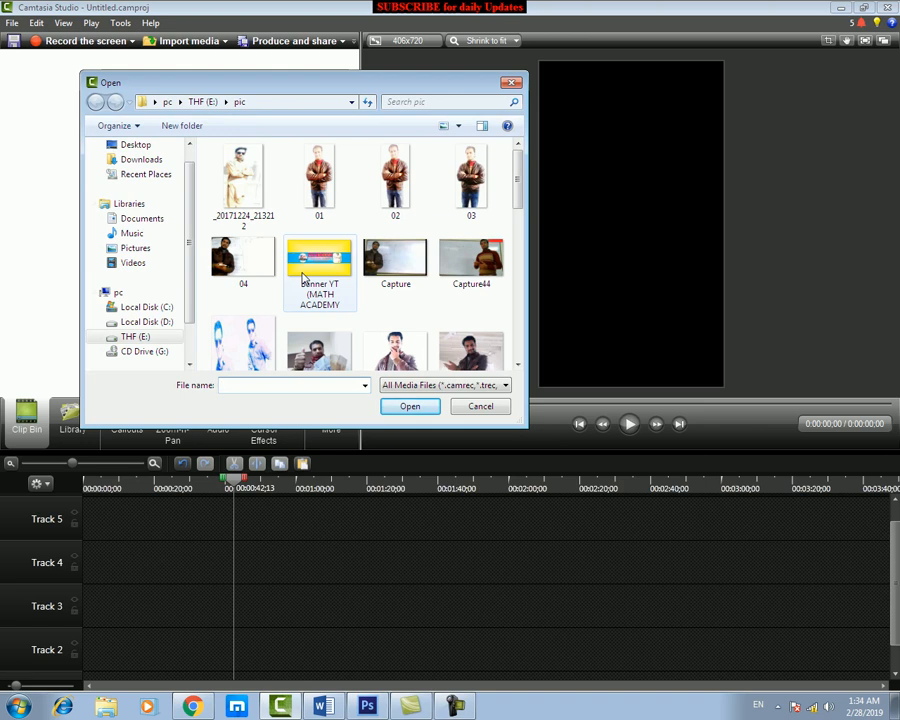
click(302, 278)
scroll(340, 345, down, 5)
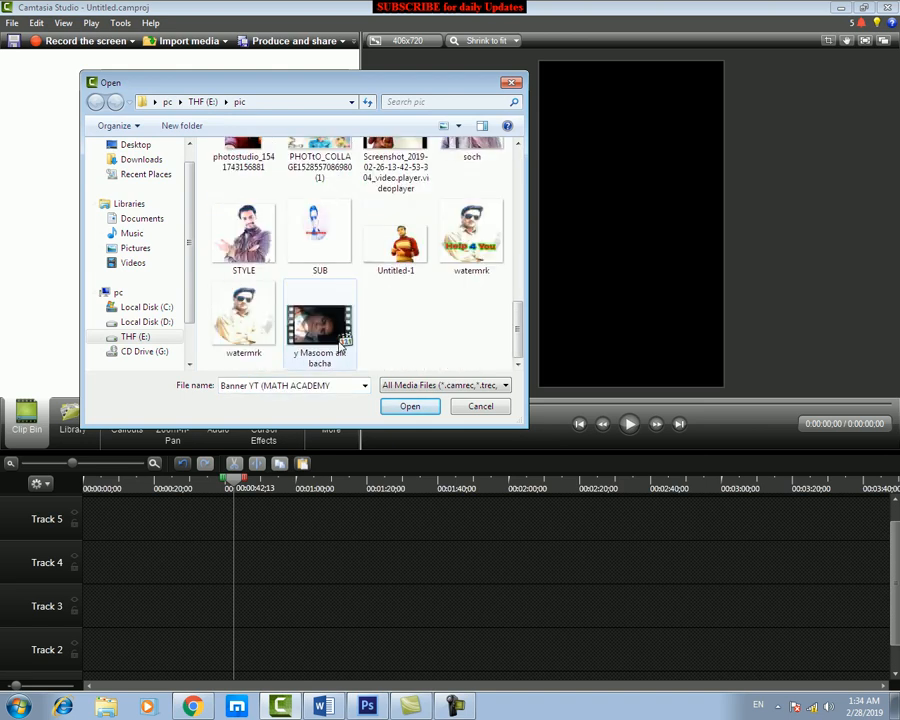
click(320, 330)
click(410, 406)
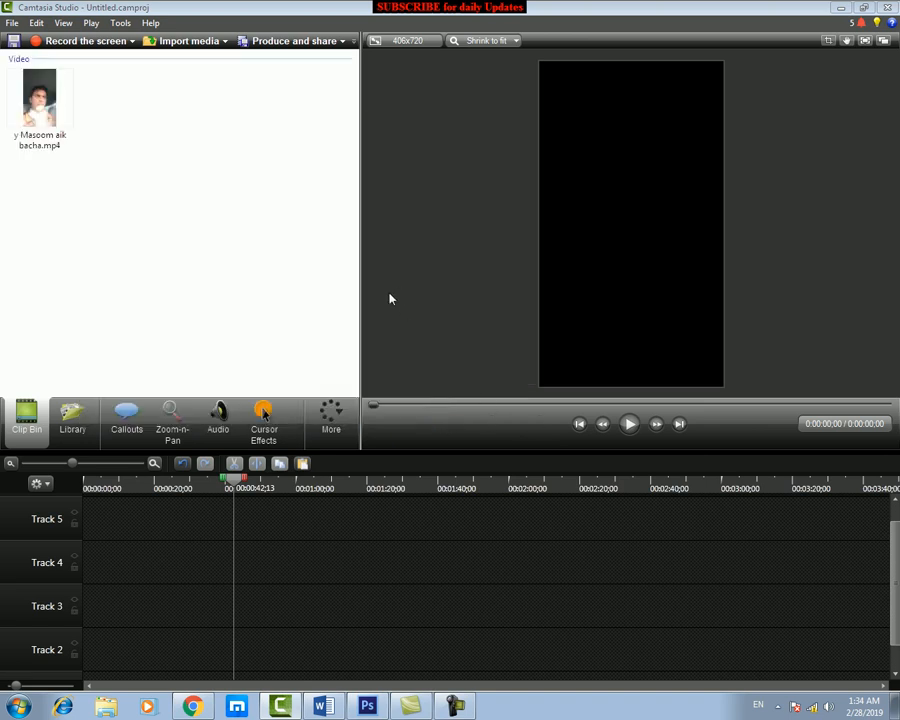
right_click(30, 98)
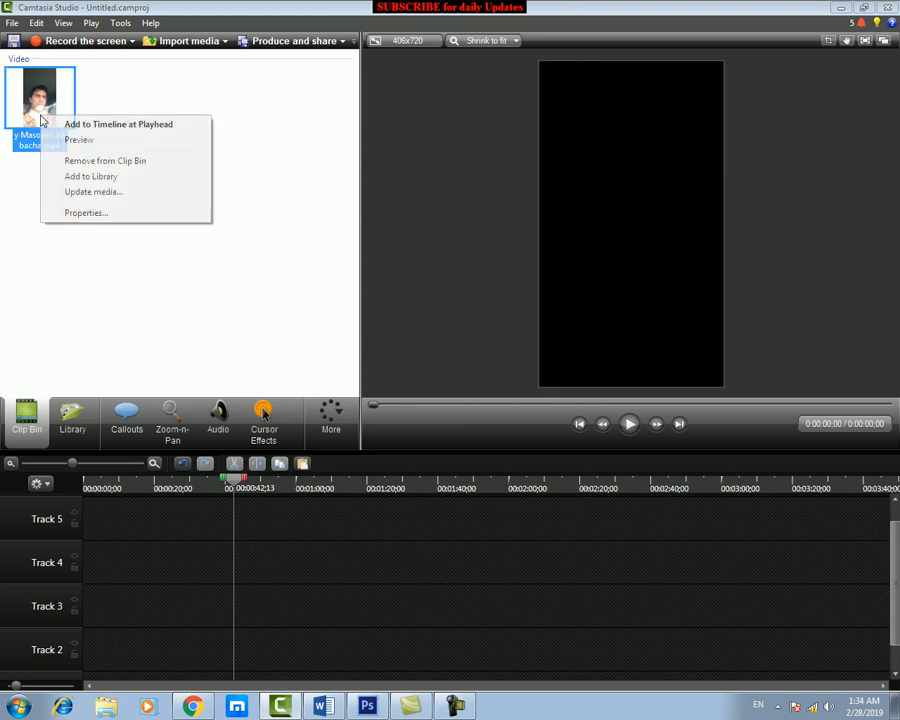
drag(30, 98, 174, 515)
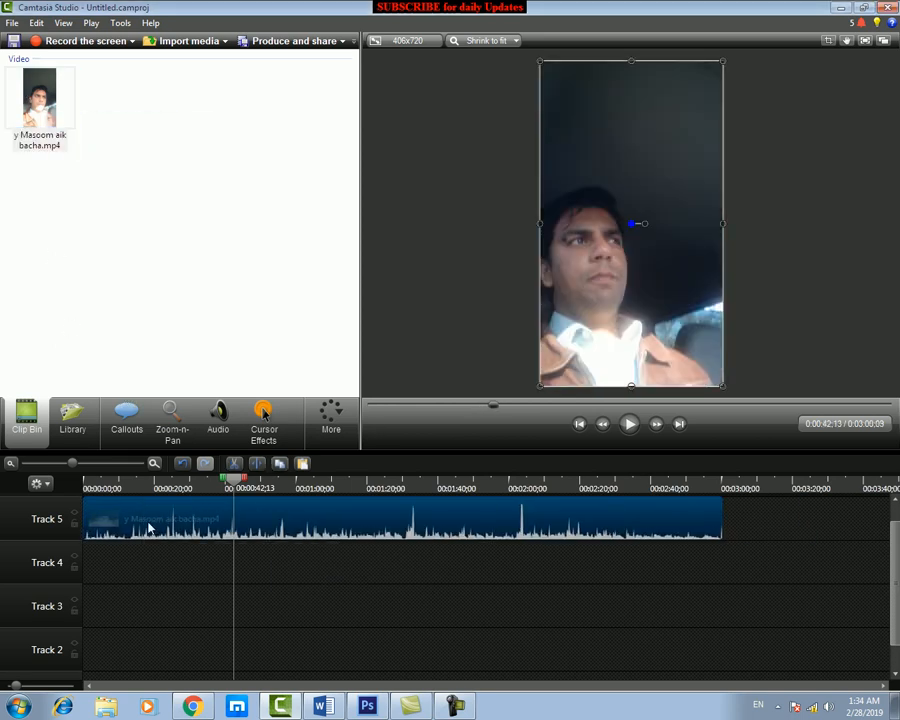
- Review the clip on Track 5 by scrubbing through to its end and playing its opening seconds
drag(228, 484, 141, 486)
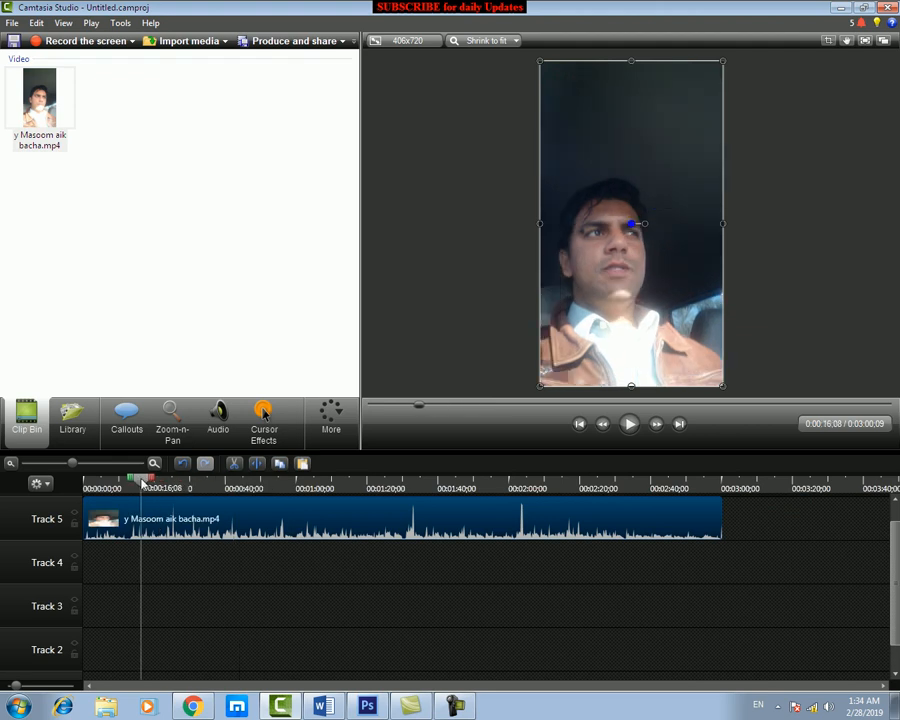
click(215, 486)
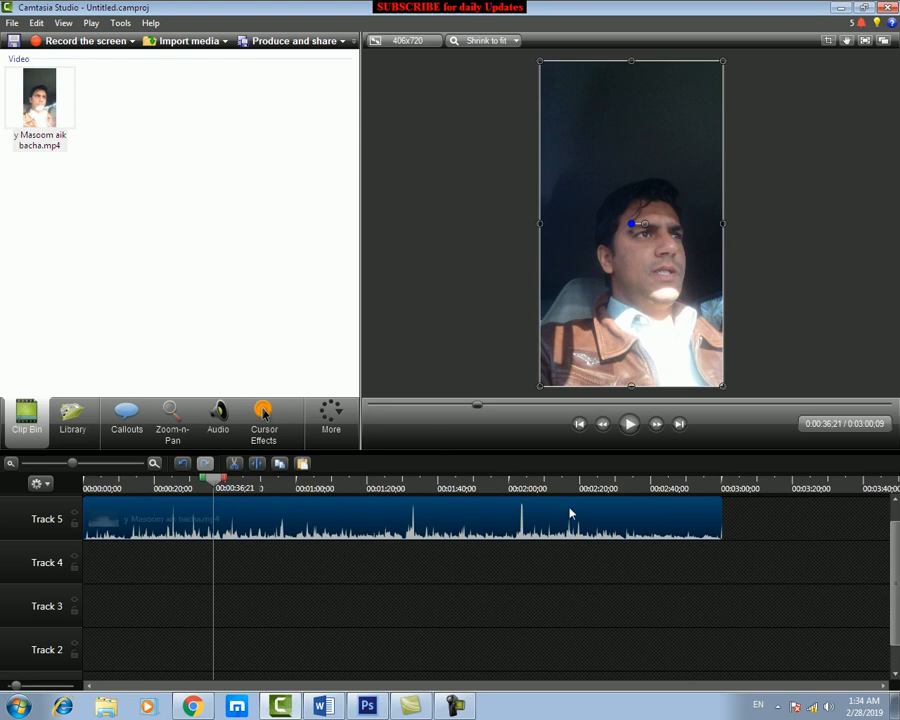
drag(218, 482, 722, 483)
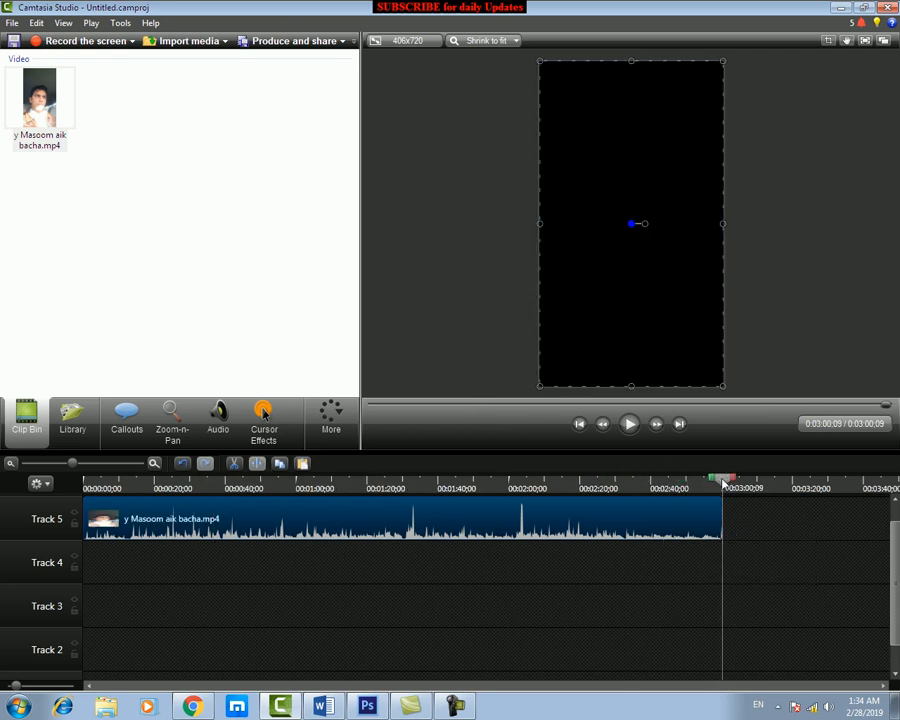
click(628, 424)
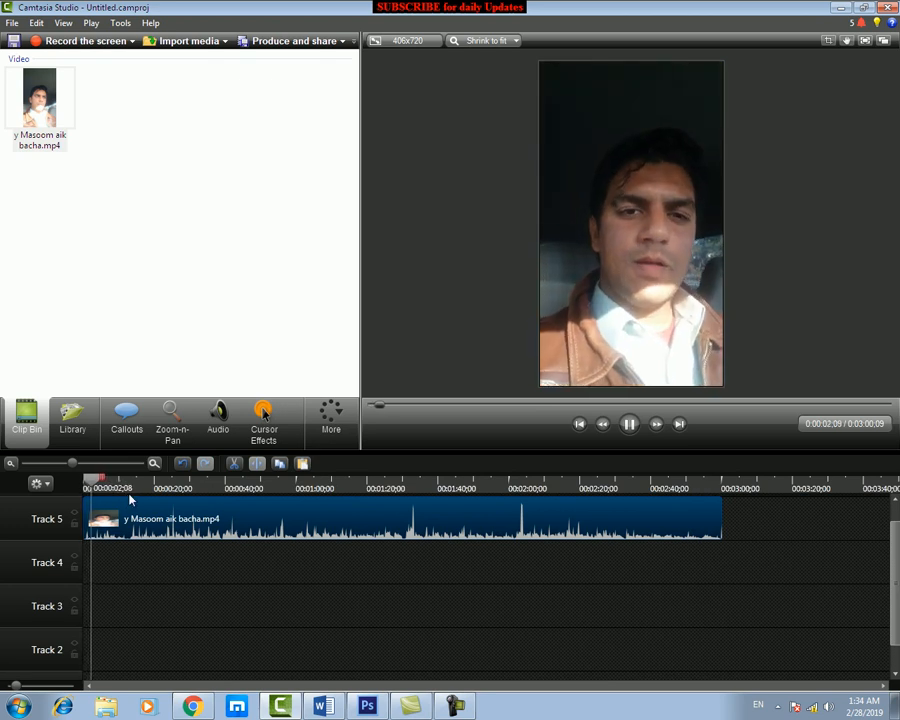
click(629, 424)
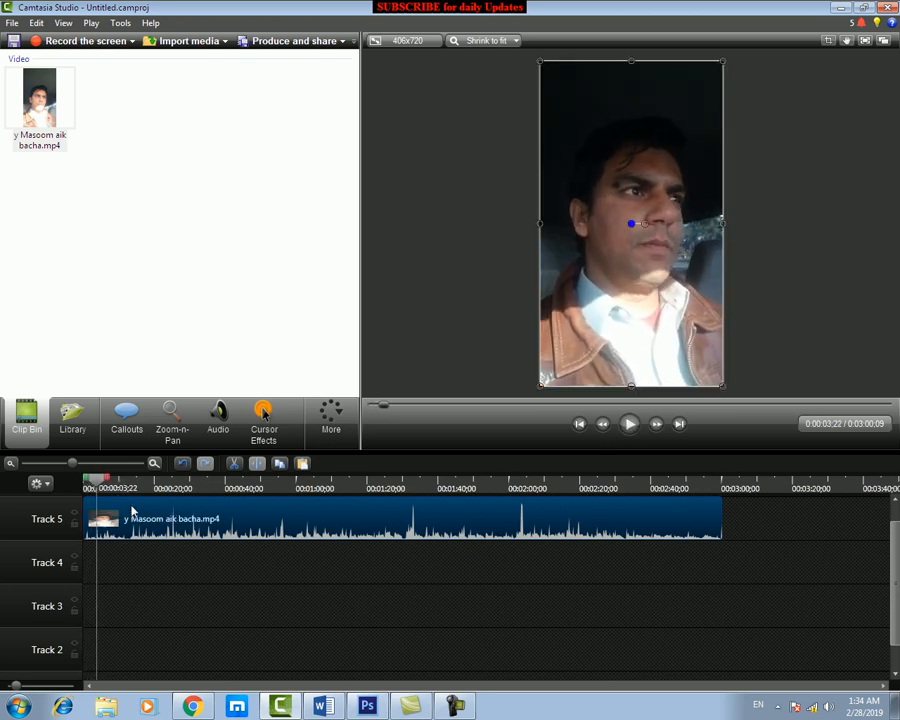
click(587, 487)
drag(587, 487, 721, 488)
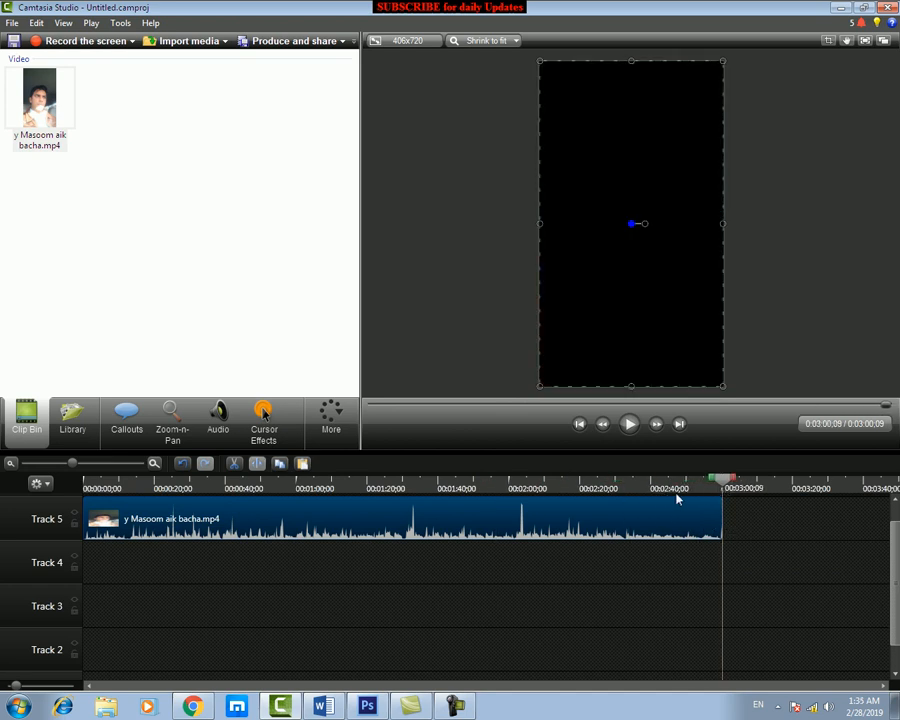
- Split the Track 5 clip at 0:02:15;14
drag(723, 482, 562, 484)
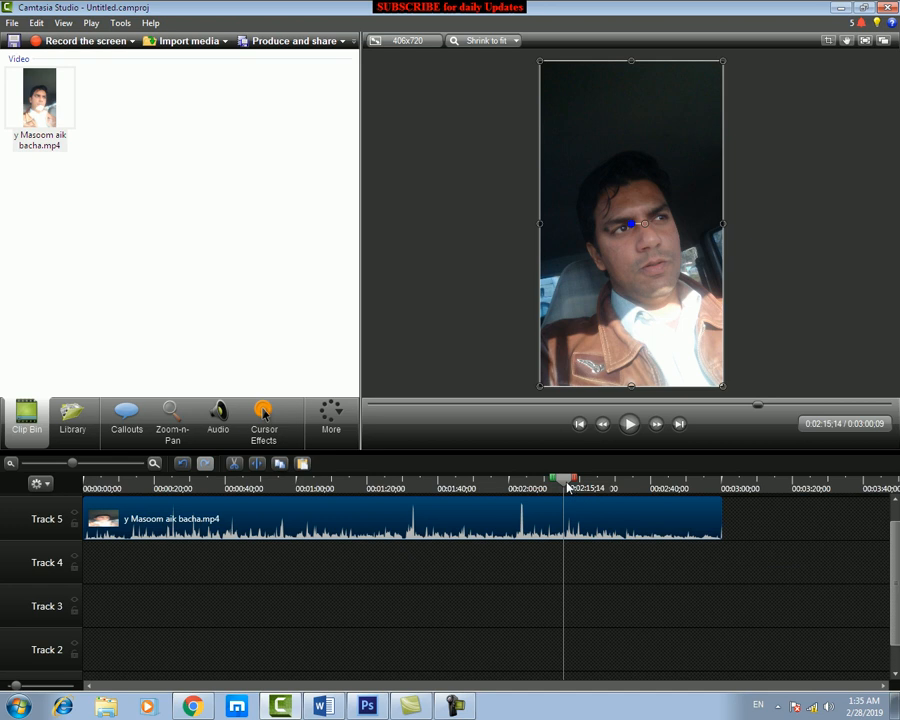
click(596, 608)
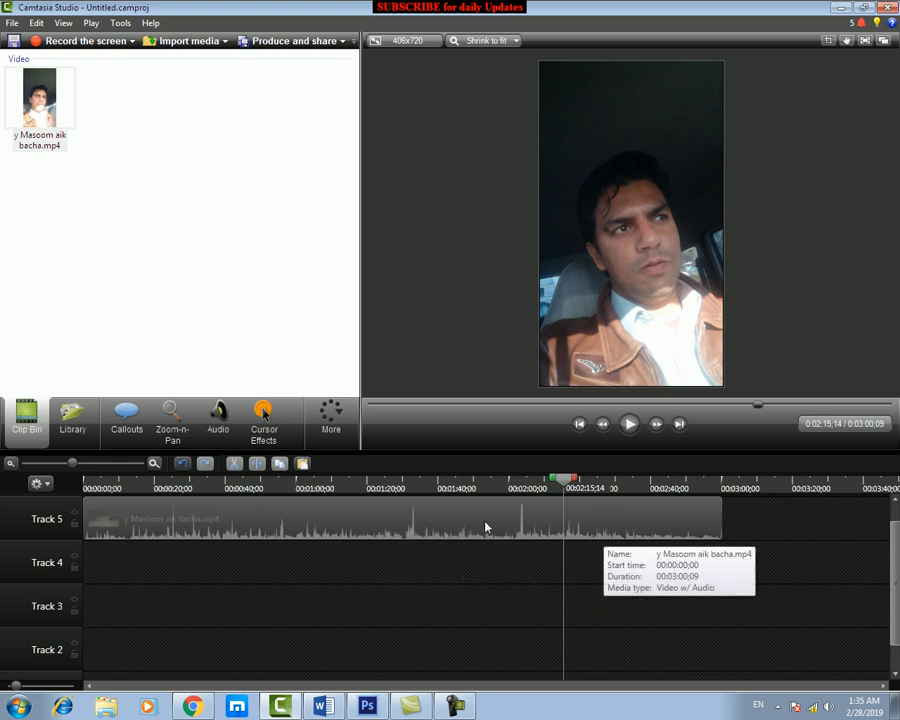
click(510, 524)
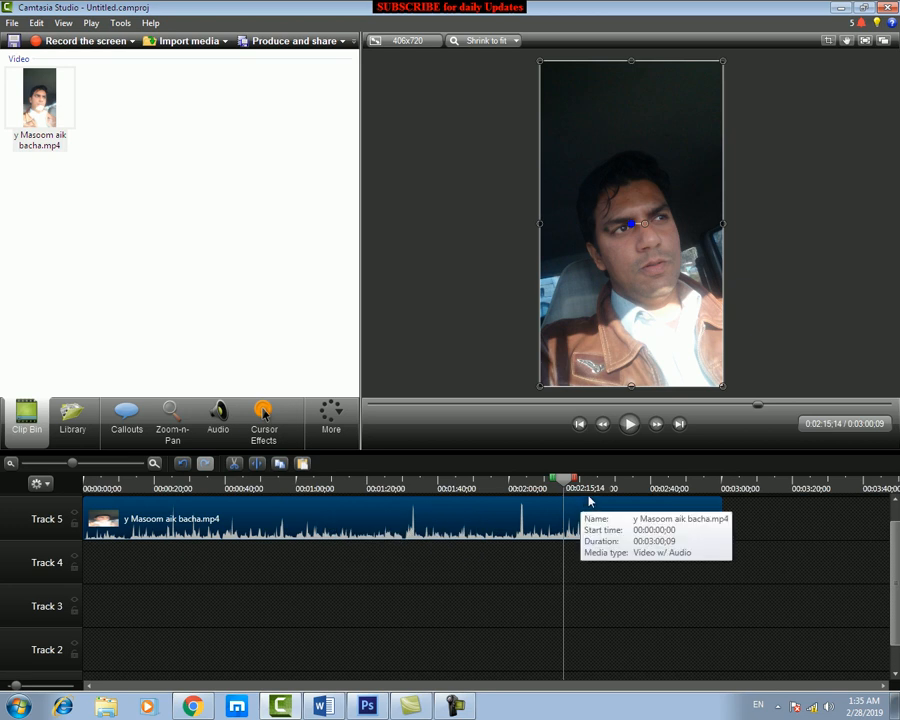
click(258, 465)
click(500, 588)
- Move the second part of the split clip along Track 5 so that it starts at 00:02:29;10
click(454, 527)
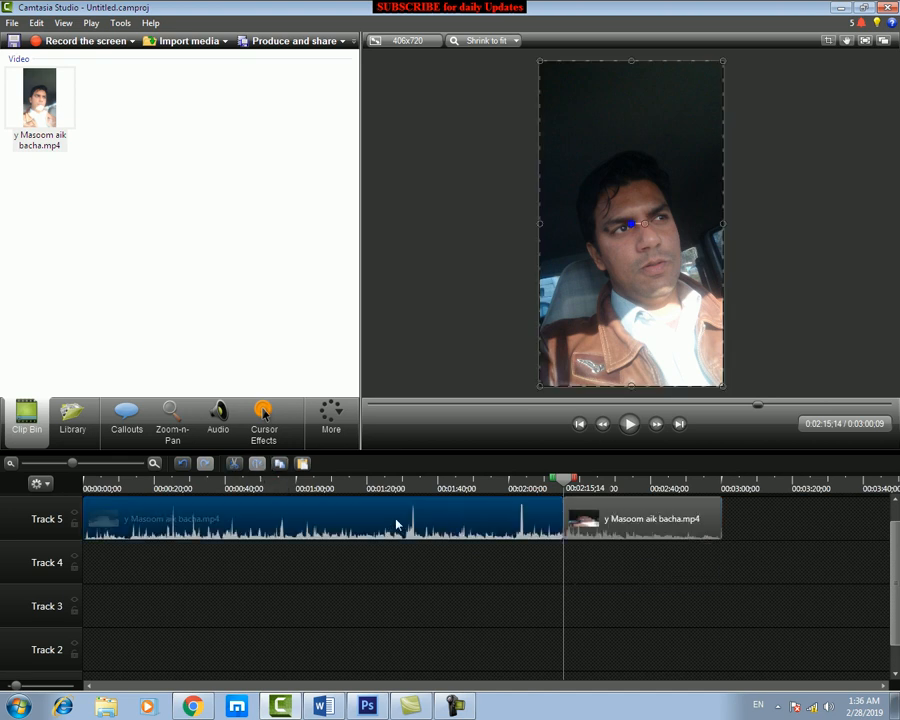
click(652, 525)
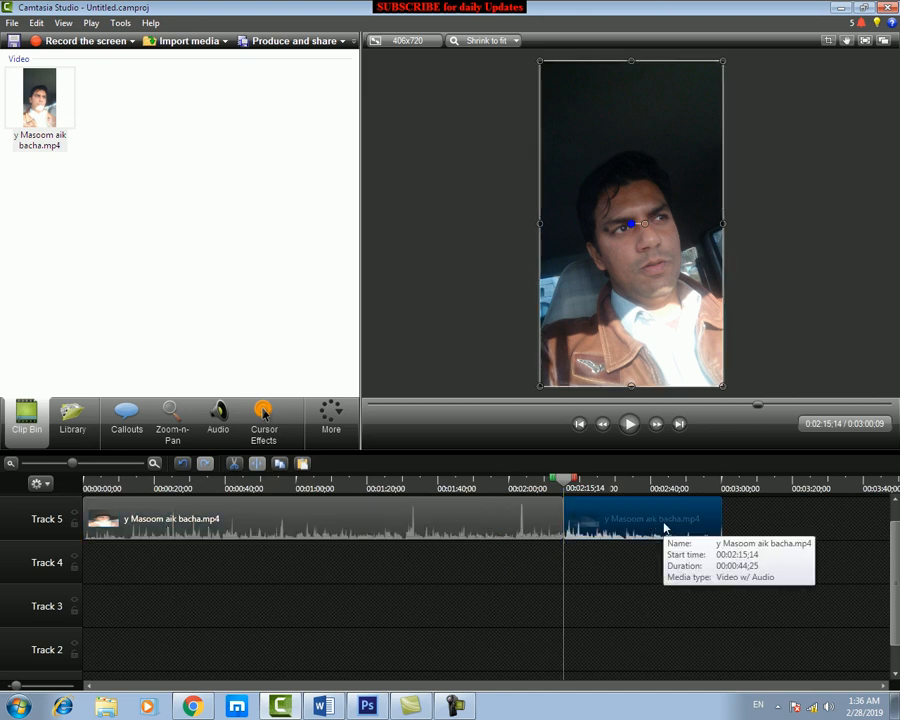
drag(596, 524, 649, 524)
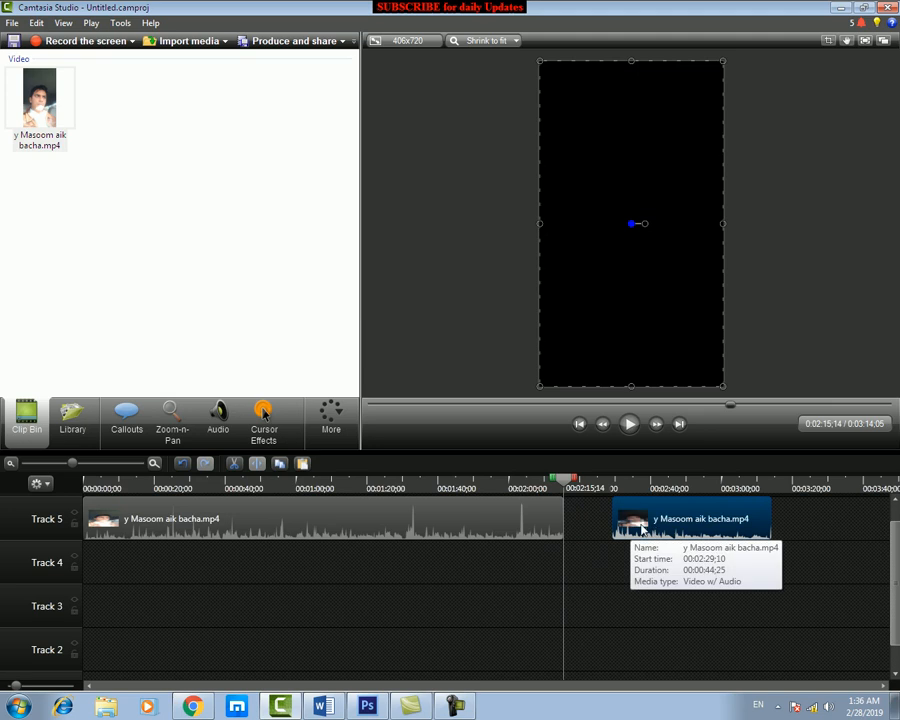
- Play the beginning of the separated second part and check the gap before it
drag(570, 488, 612, 488)
click(630, 425)
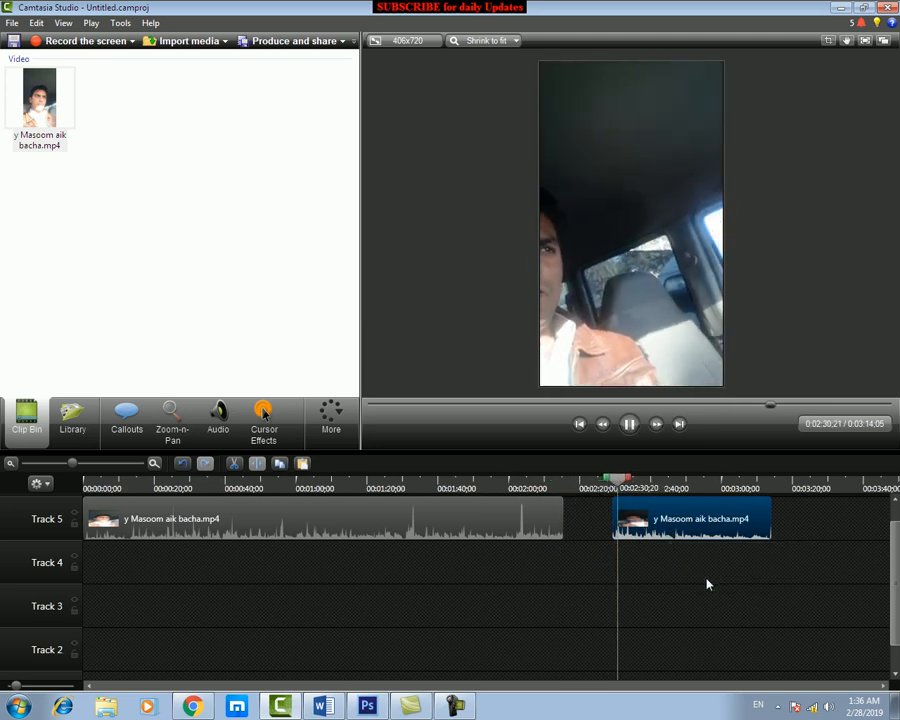
click(672, 535)
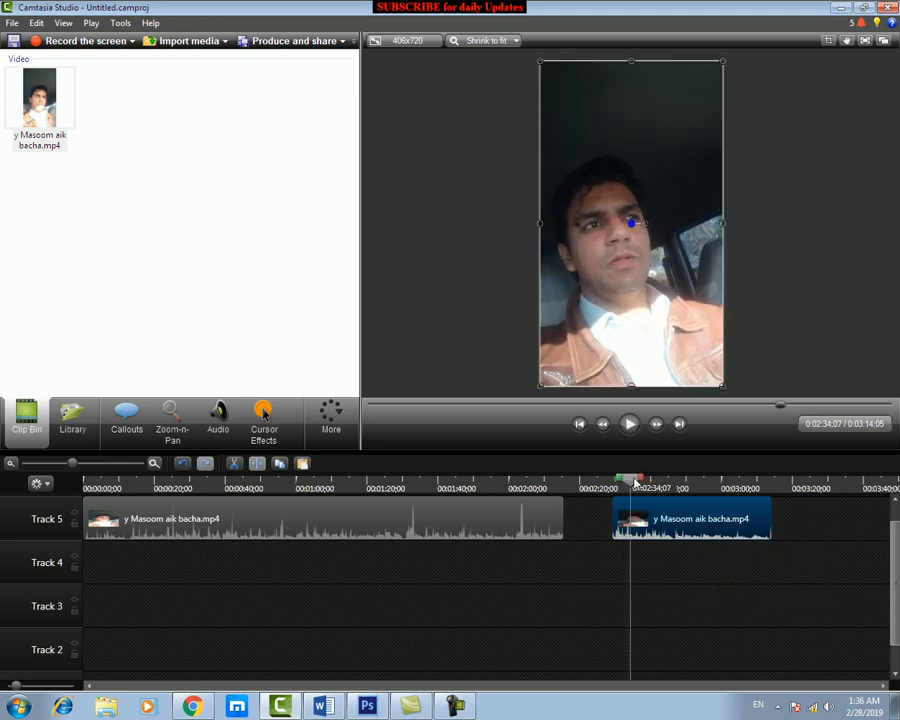
click(588, 488)
drag(589, 486, 585, 486)
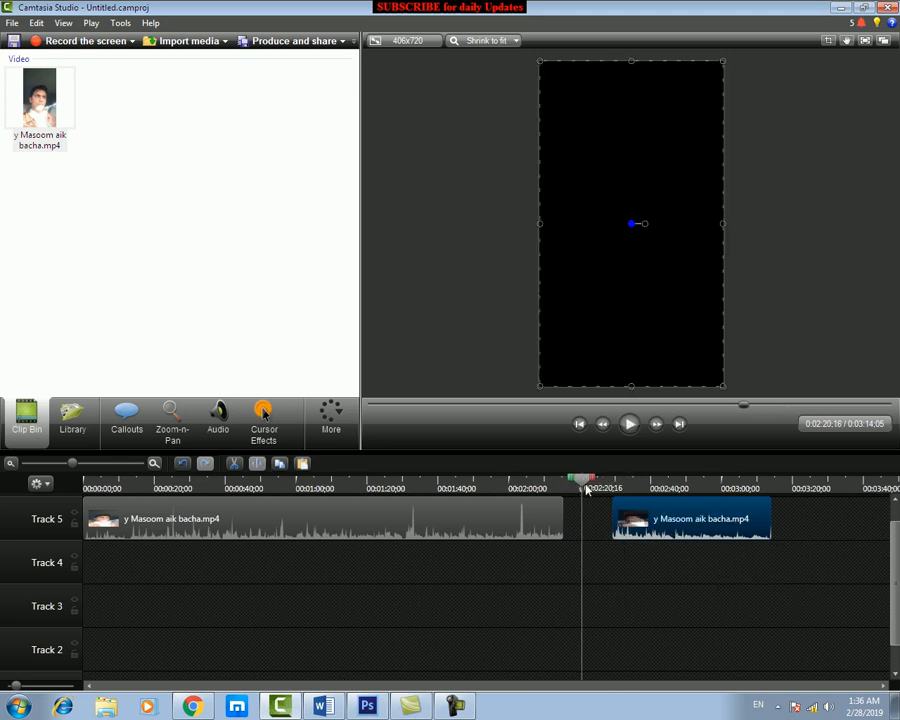
- Move the second part to the start of Track 4 and shrink its picture to about half size in the canvas's lower-left quarter
drag(667, 522, 149, 581)
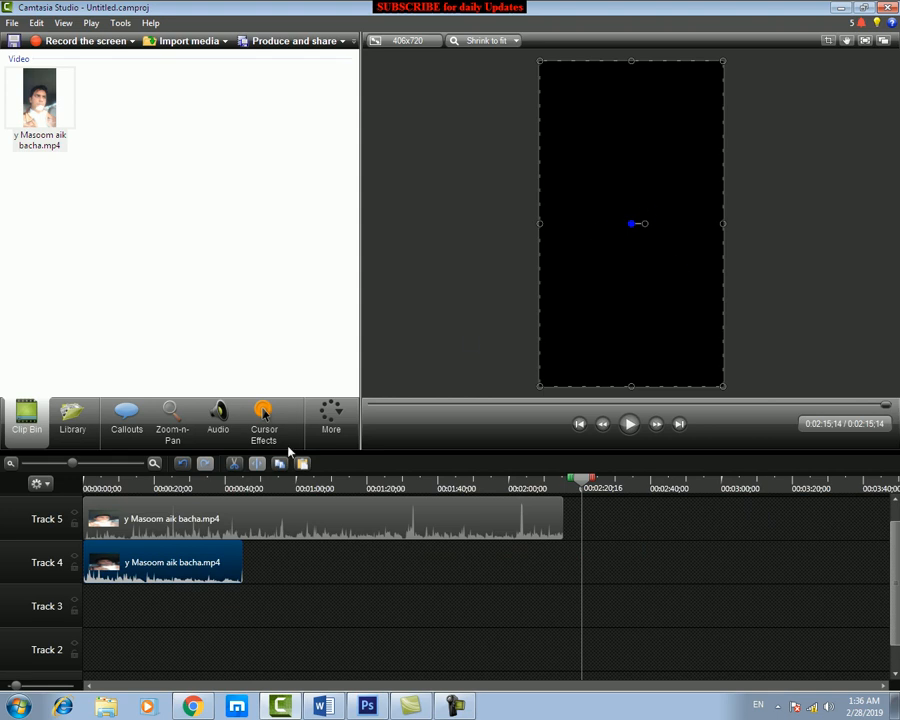
drag(723, 61, 631, 224)
drag(582, 482, 153, 488)
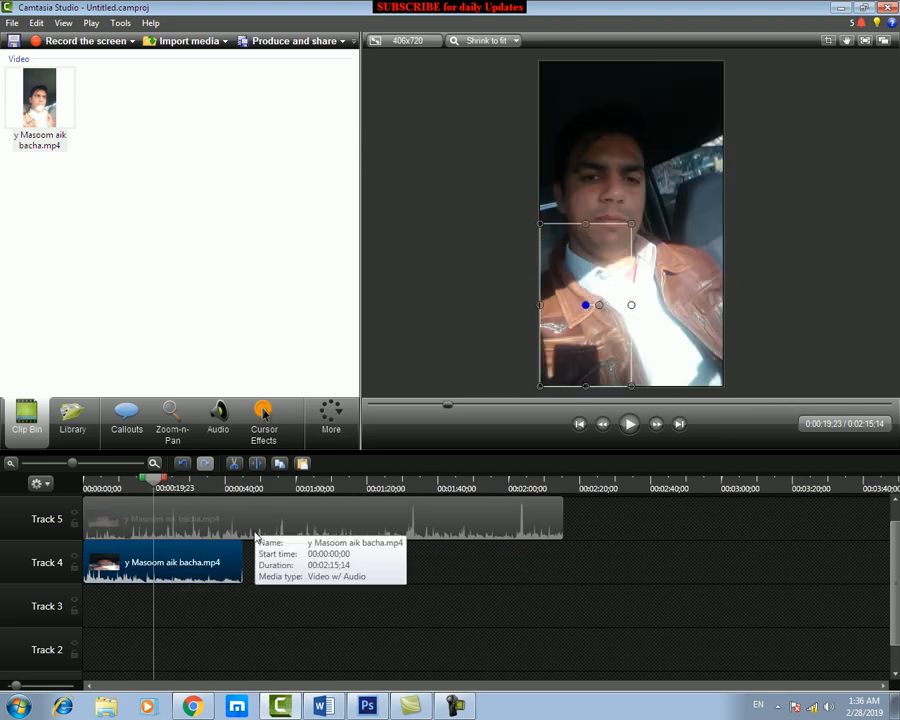
click(253, 579)
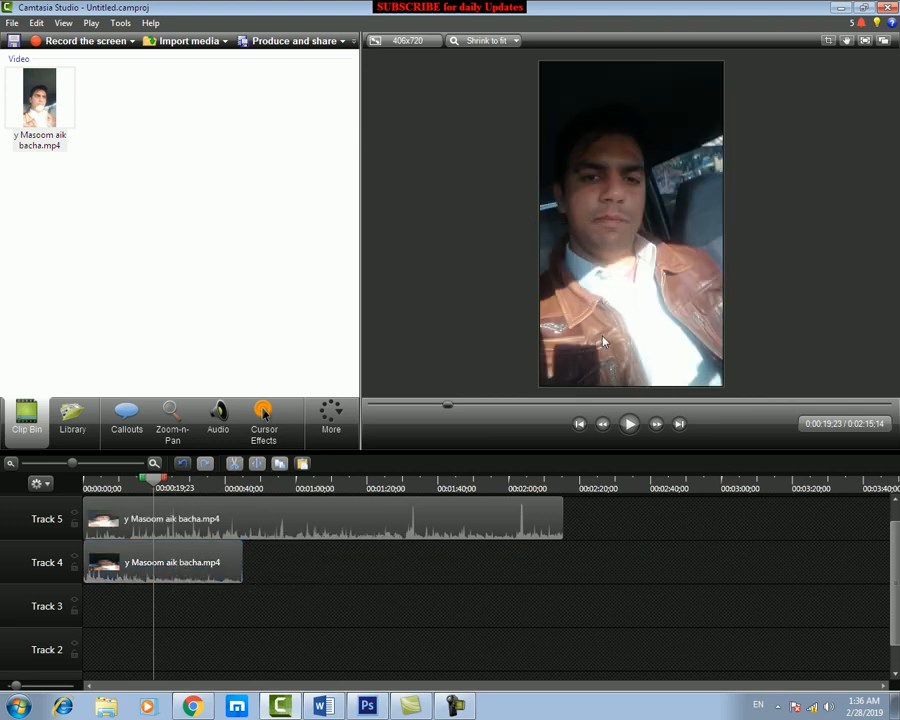
- Delete the separated clip from Track 4
click(215, 528)
click(214, 562)
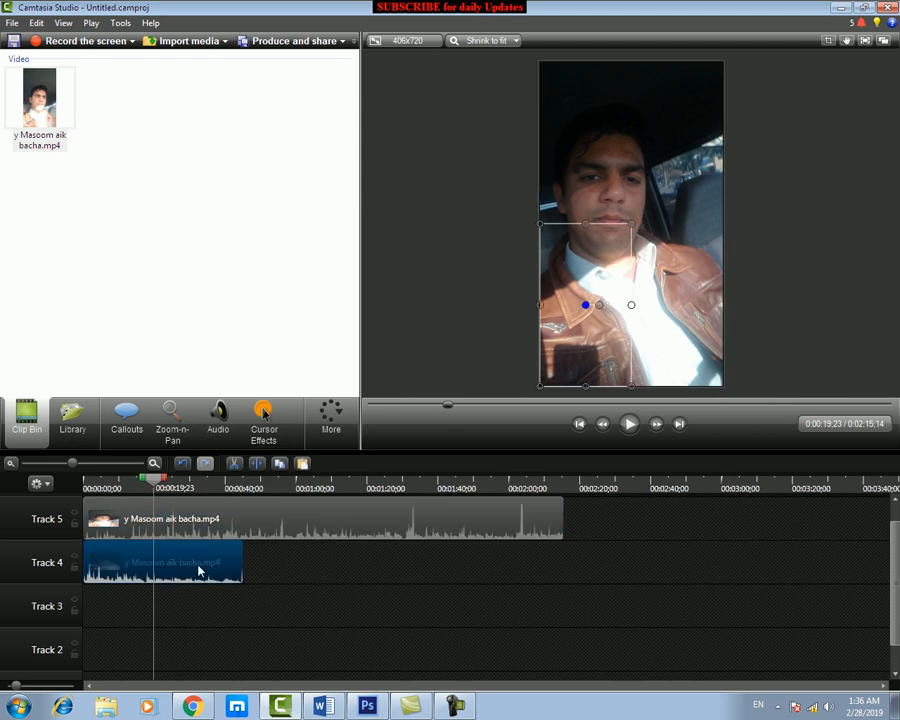
key(Delete)
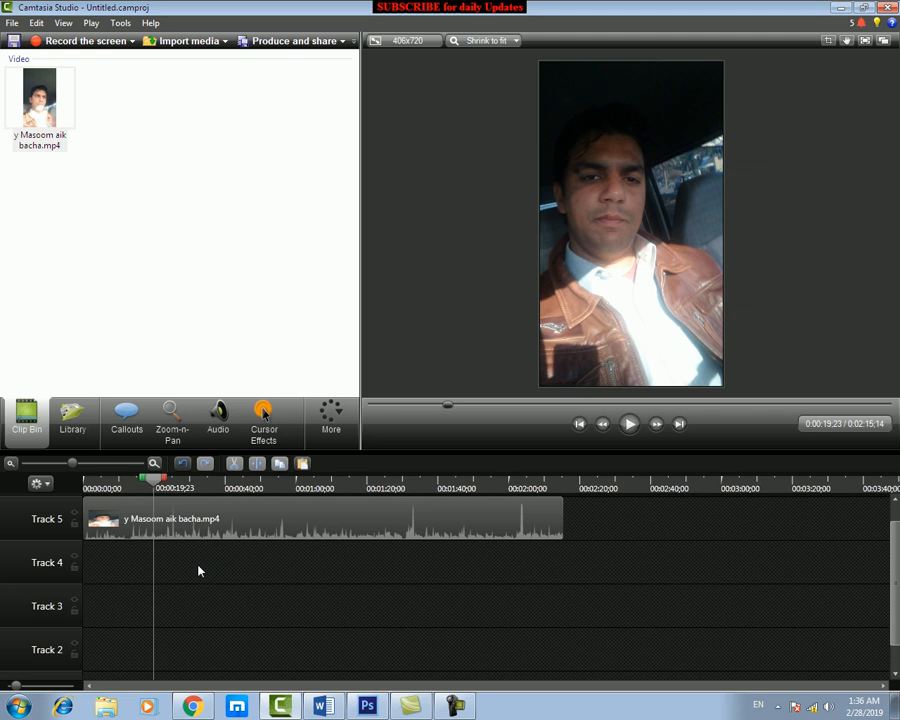
- Shift the remaining clip along Track 5 to 00:00:23;18 and back so that it starts at 00:00:01;06
click(540, 533)
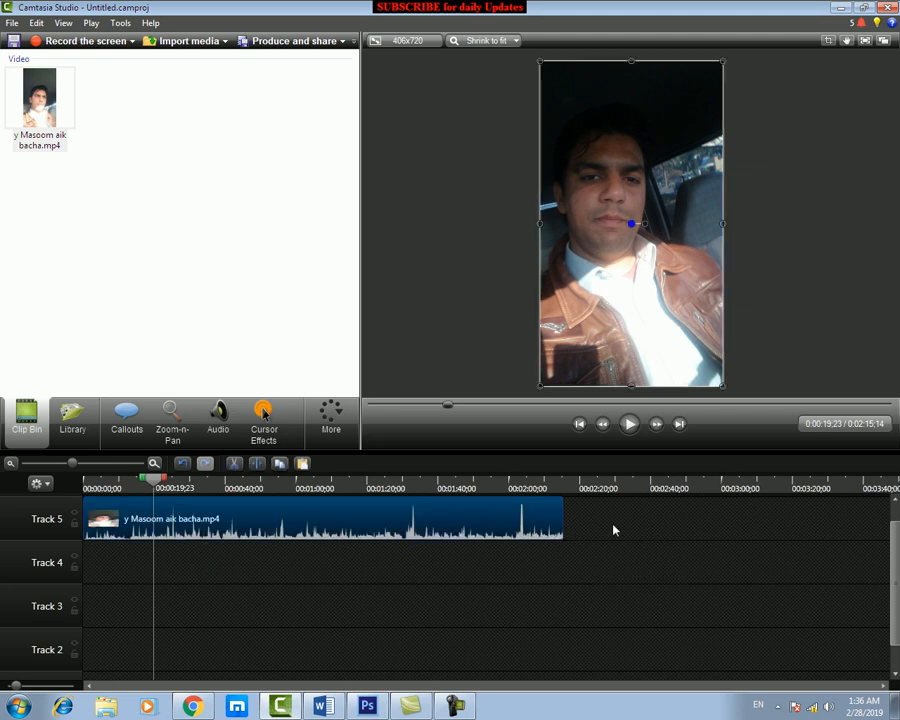
drag(120, 528, 203, 527)
drag(158, 485, 240, 485)
drag(240, 488, 241, 527)
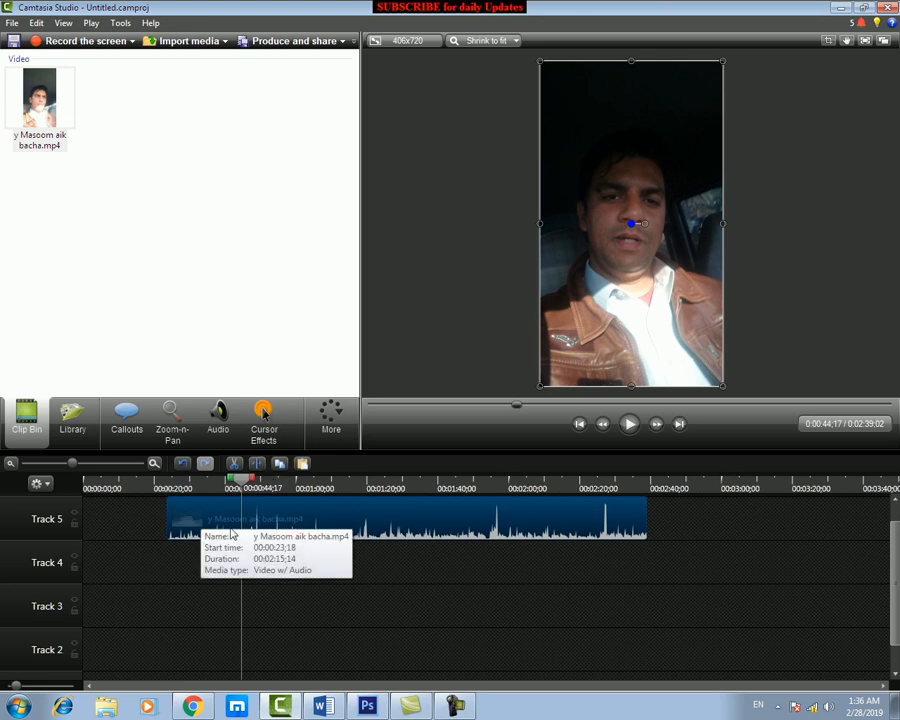
drag(221, 518, 141, 527)
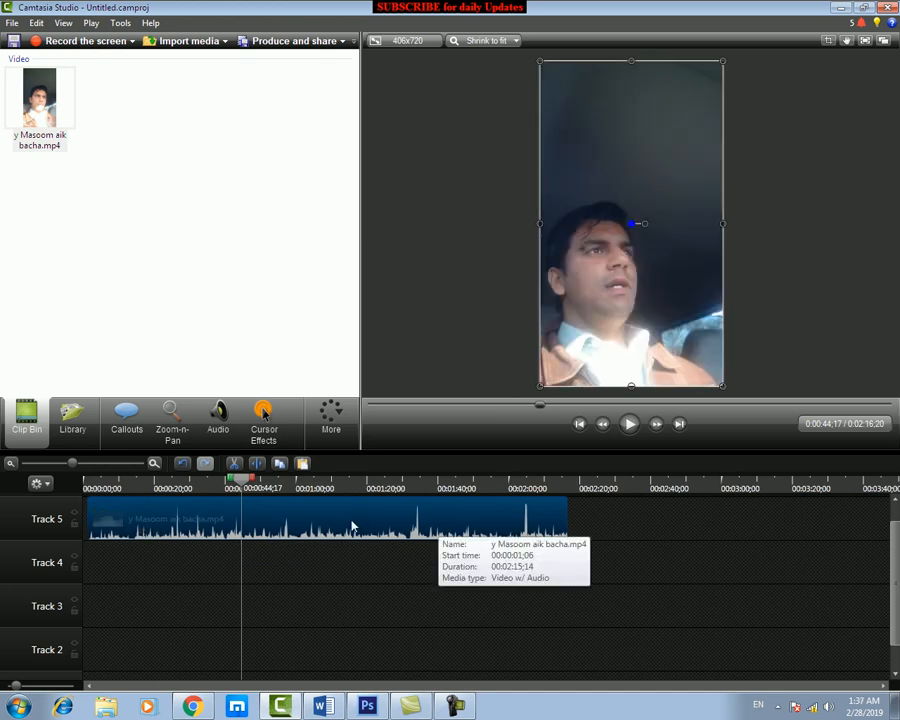
- Scrub through the Track 5 clip and play the passage around its last audio peak, from 0:02:01;15
drag(250, 484, 321, 488)
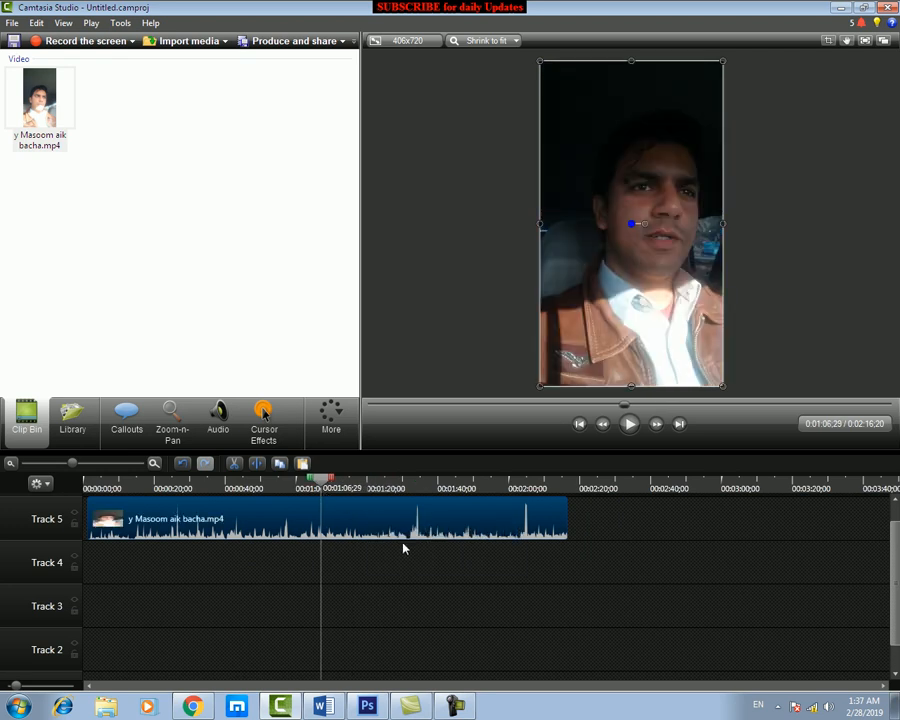
drag(328, 486, 365, 487)
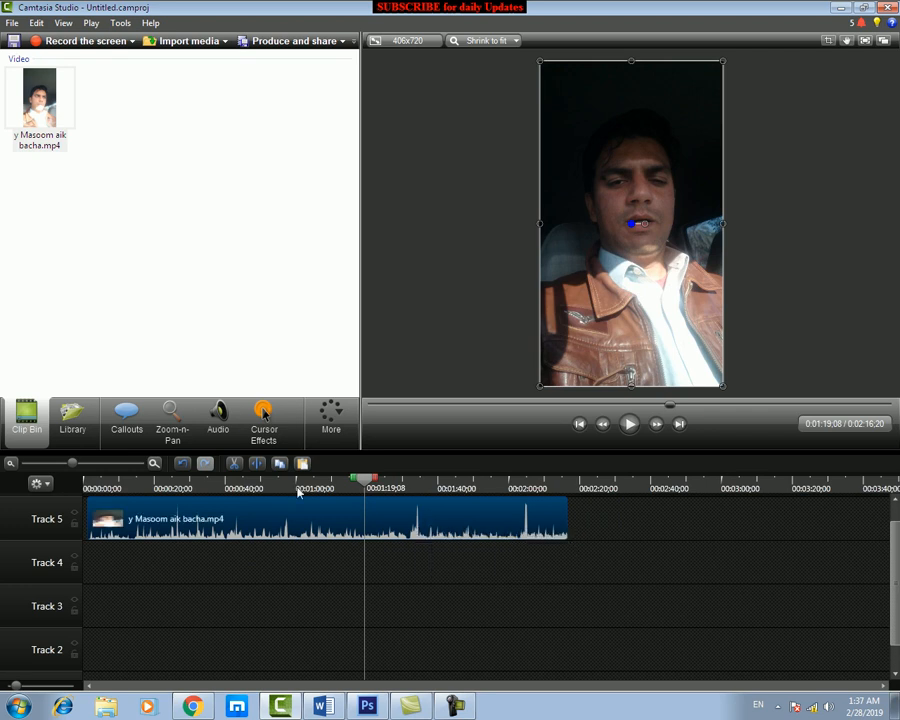
drag(363, 490, 514, 496)
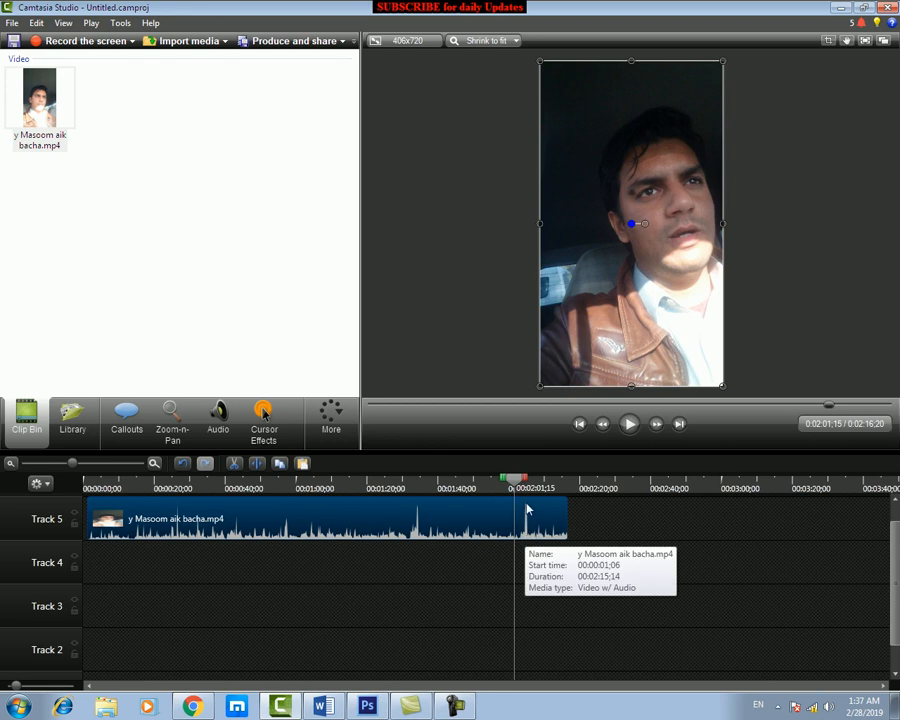
key(space)
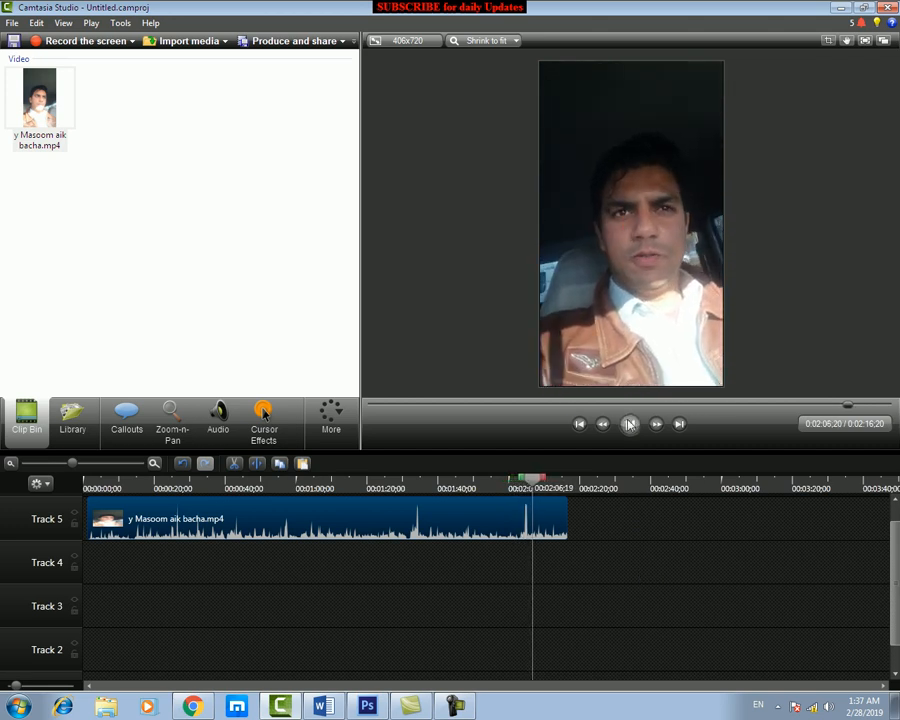
- Split the Track 5 clip at 0:02:01;29, just before the last audio peak
click(527, 530)
drag(531, 483, 517, 487)
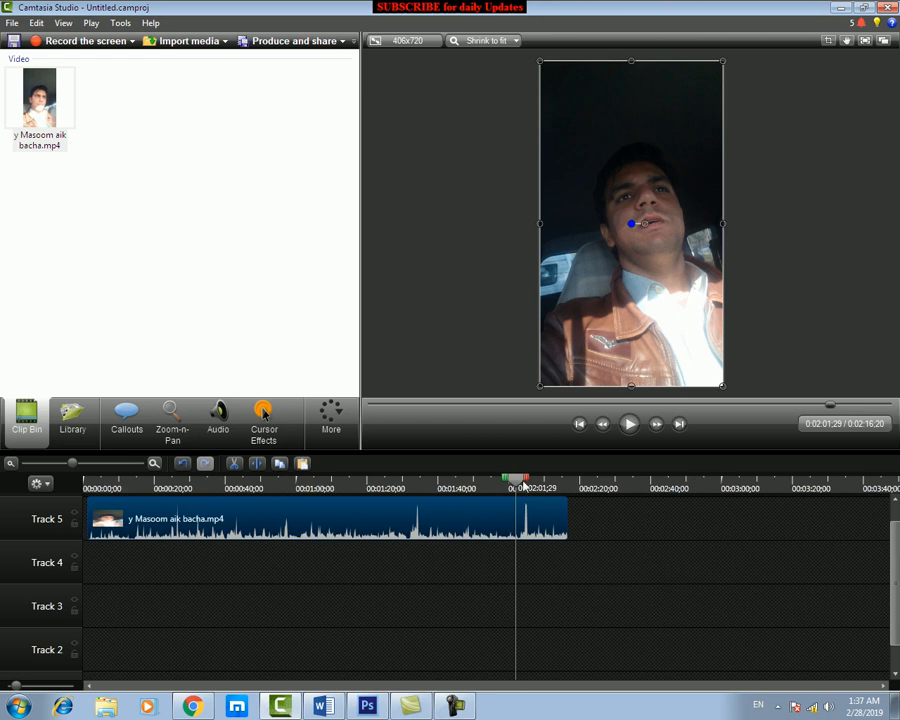
click(257, 463)
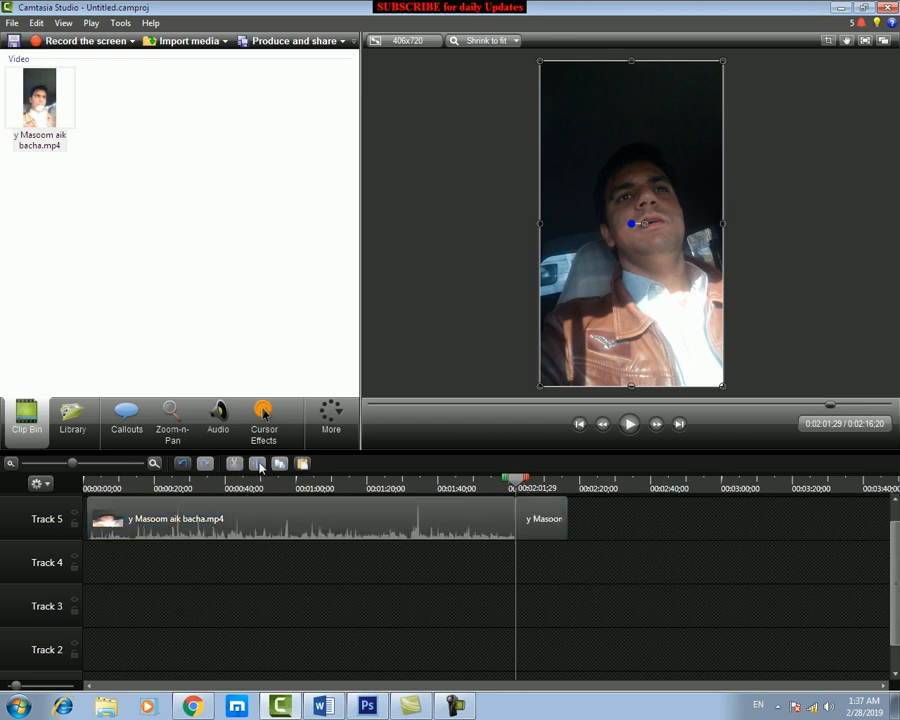
- Split the last Track 5 clip at 0:02:07;16, just after its audio peak
drag(516, 482, 536, 482)
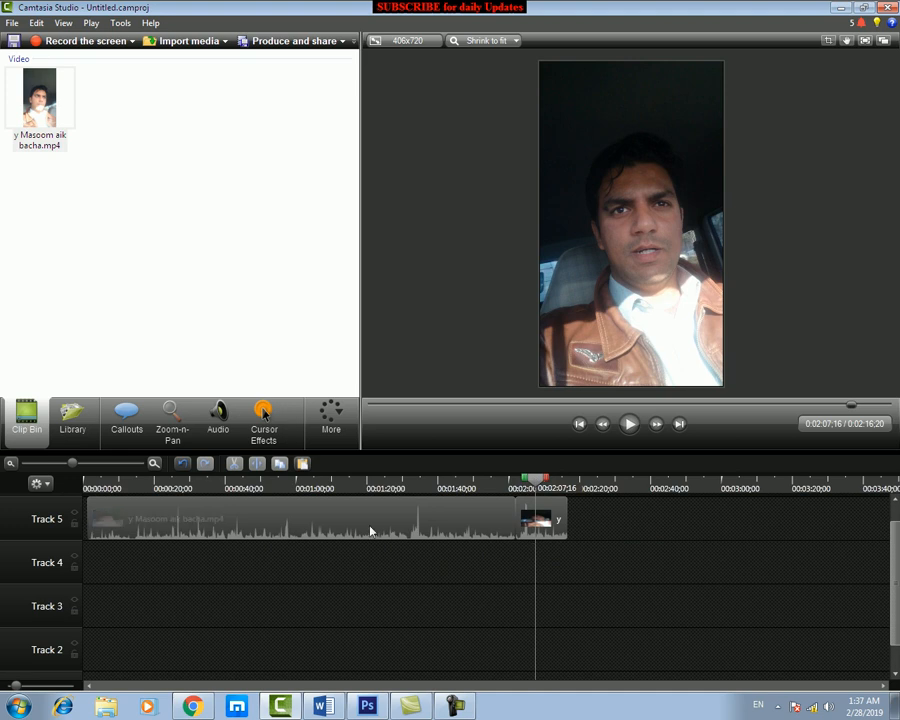
click(551, 530)
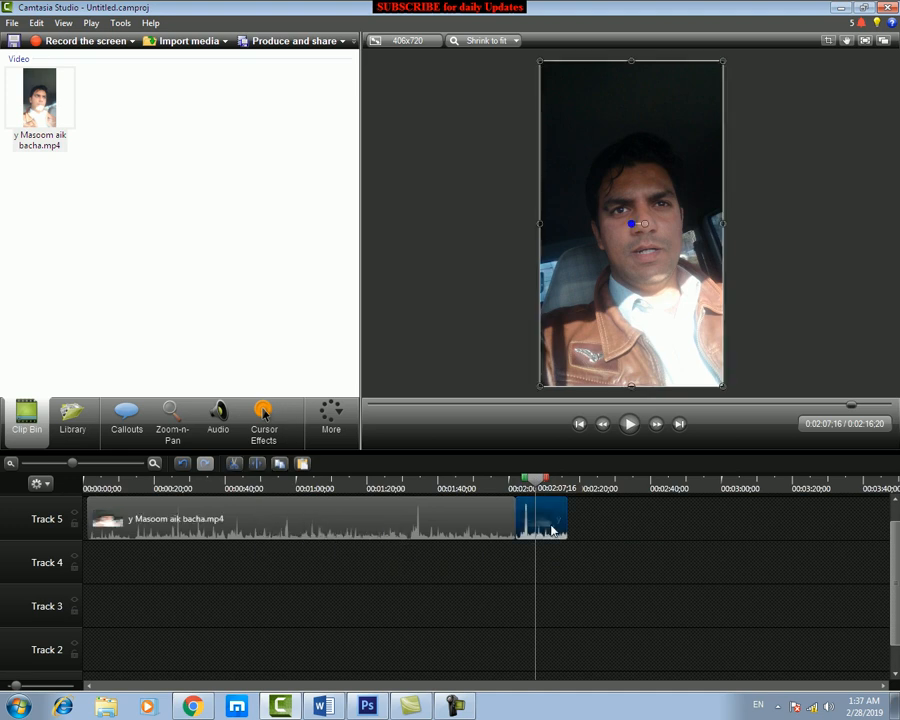
click(526, 574)
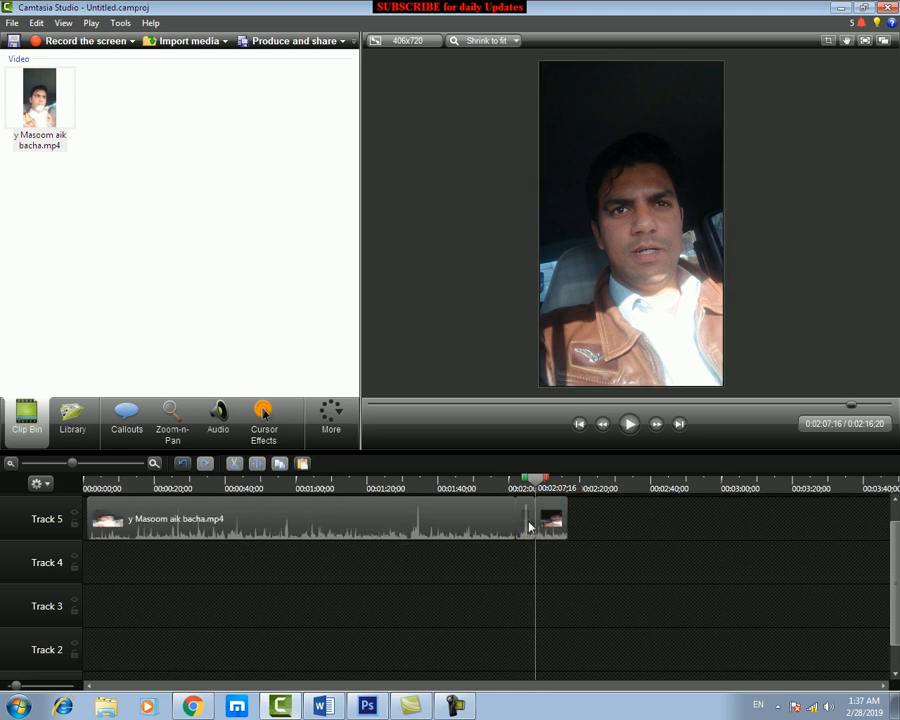
- Delete the short section containing the audio peak and close the gap by moving the last clip against the first
click(530, 528)
drag(525, 525, 660, 528)
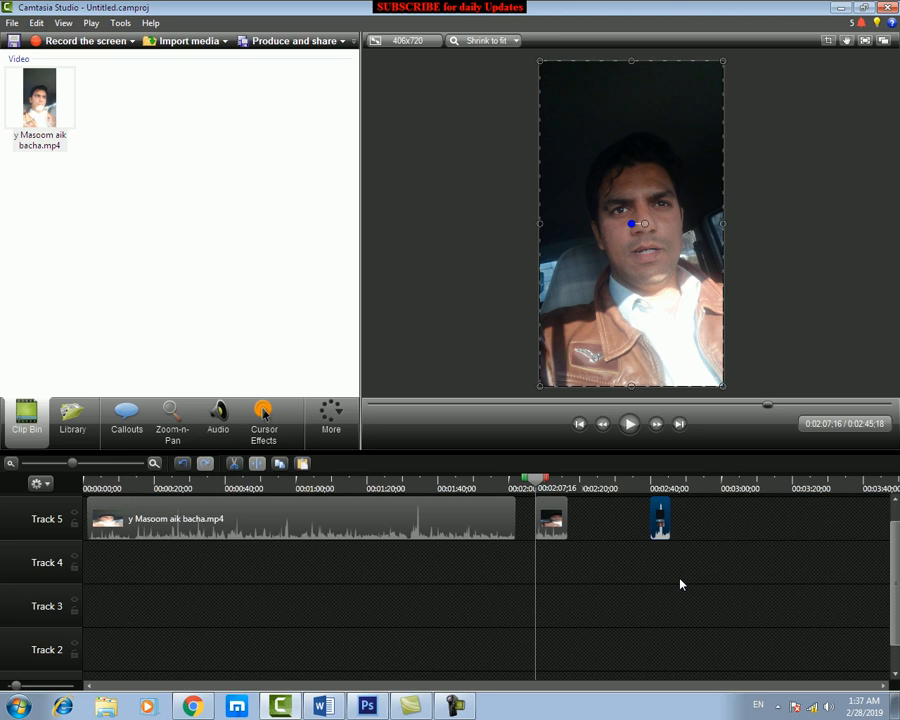
key(Delete)
click(560, 531)
drag(560, 531, 538, 532)
- Play Track 5 from 0:01:54;13 across the join, then scrub back to 0:01:19;13
drag(536, 485, 488, 485)
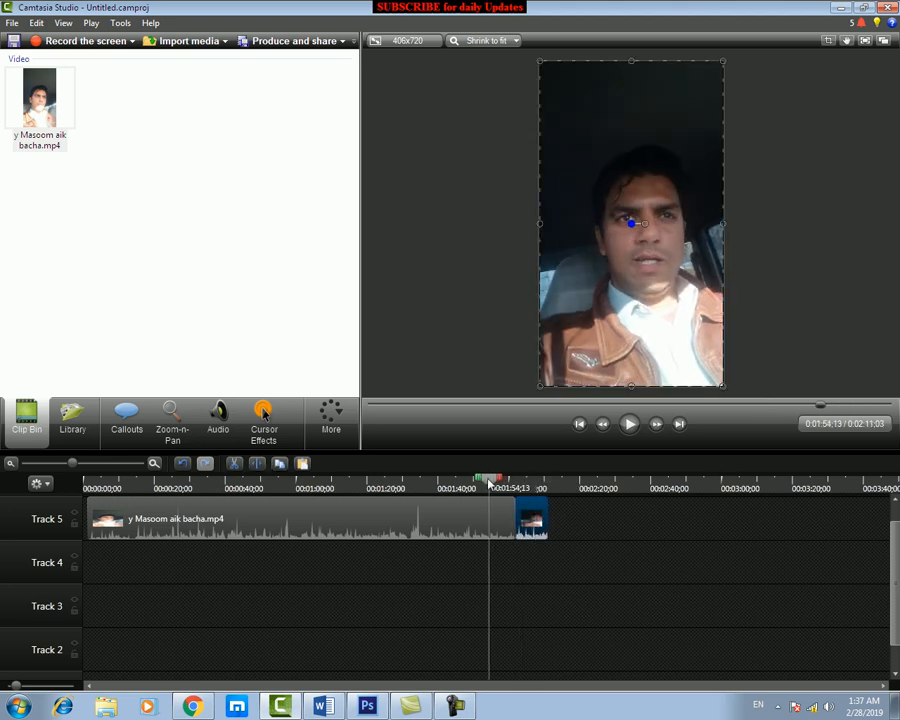
click(629, 423)
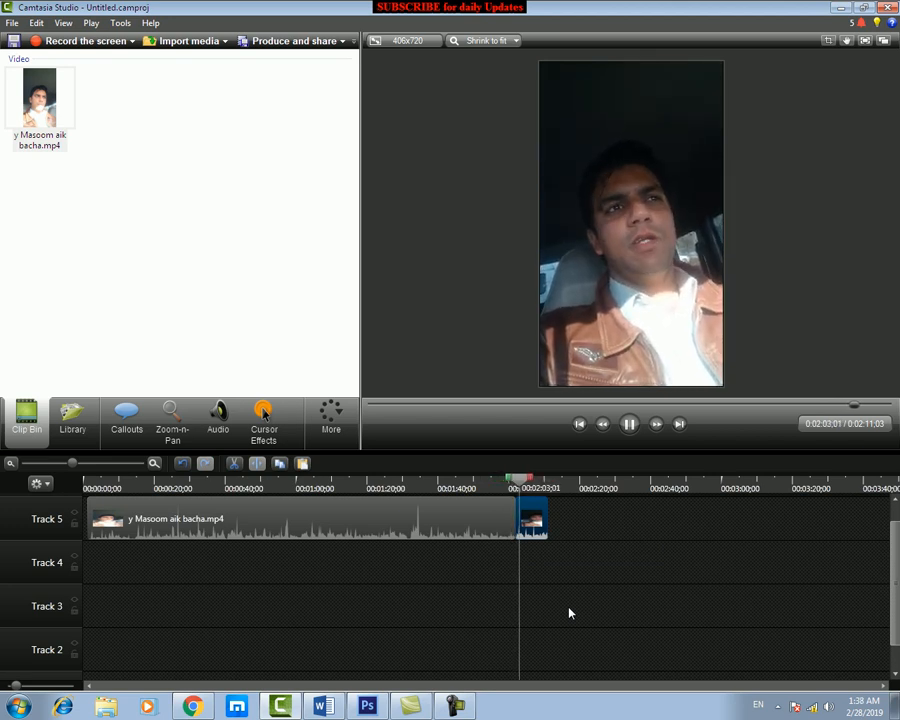
key(space)
drag(530, 487, 430, 488)
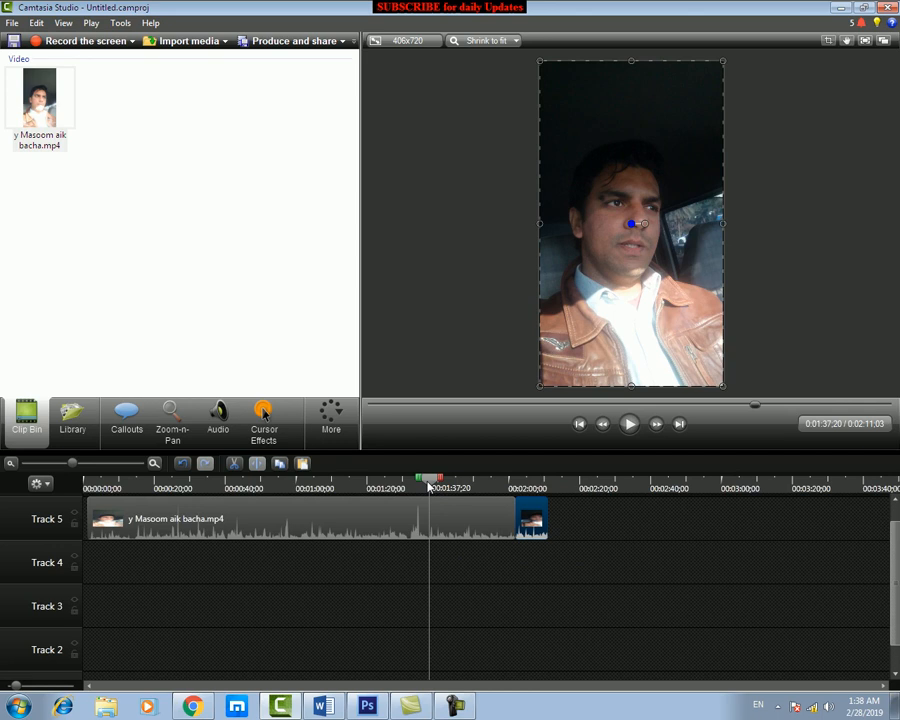
drag(430, 487, 365, 487)
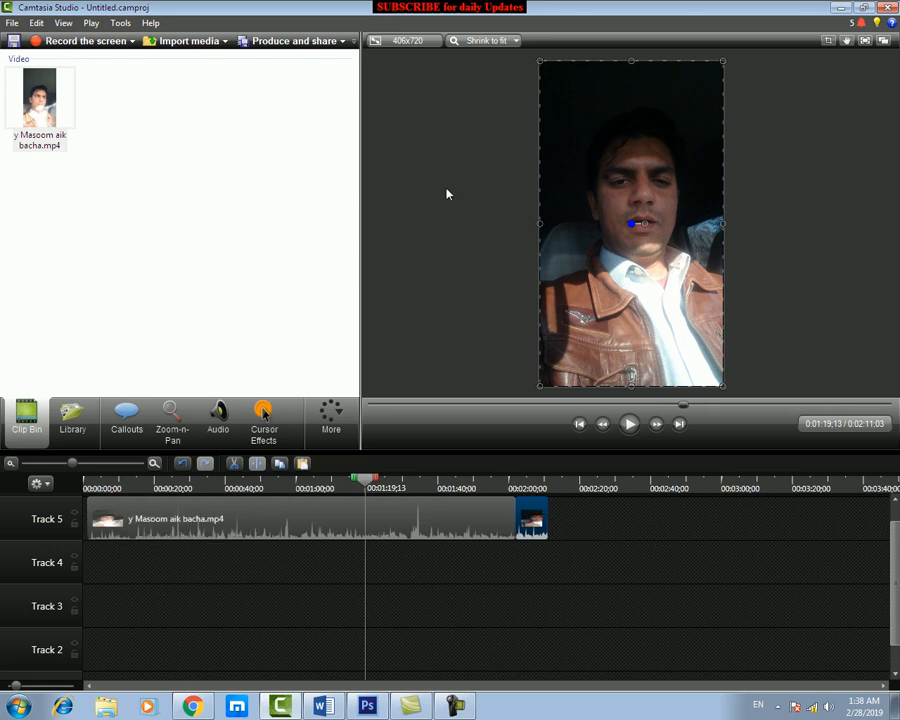
- Set the project's editing dimensions to a custom width of 100 with the aspect ratio kept
click(408, 41)
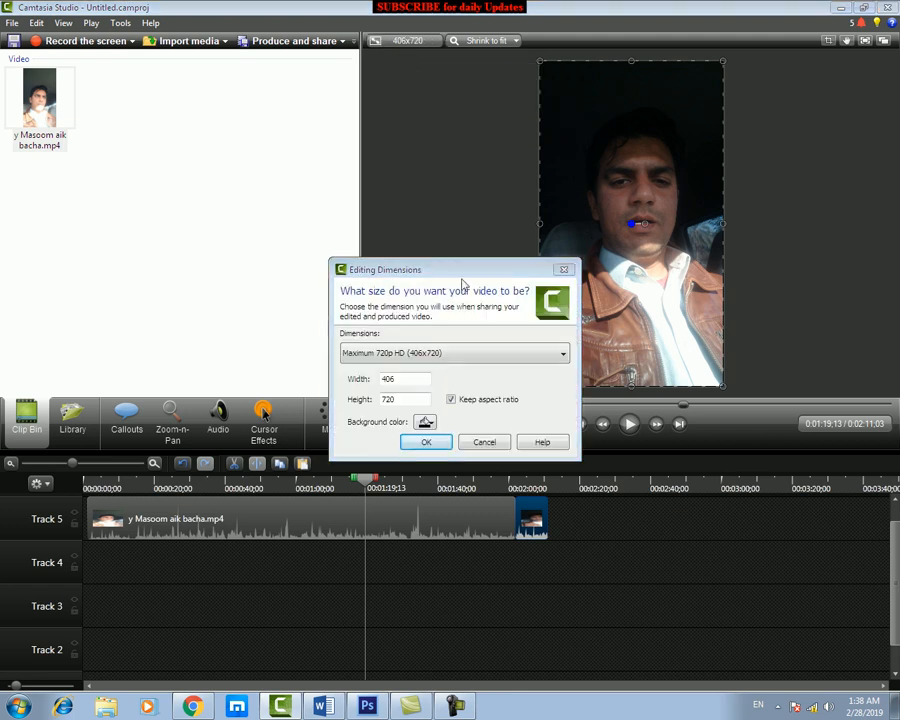
drag(440, 272, 411, 203)
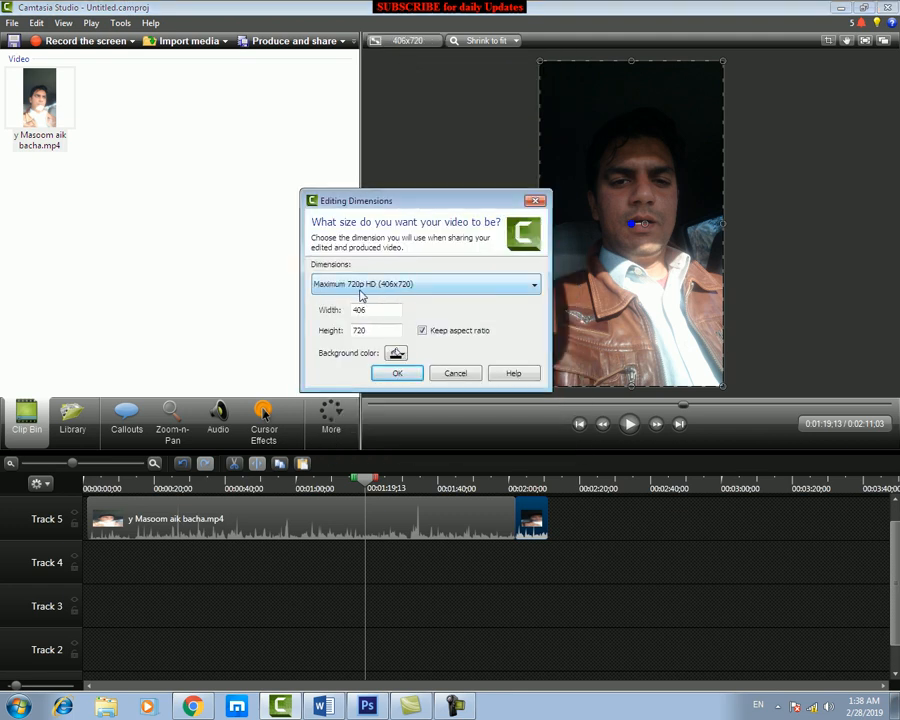
click(510, 292)
click(511, 291)
click(524, 288)
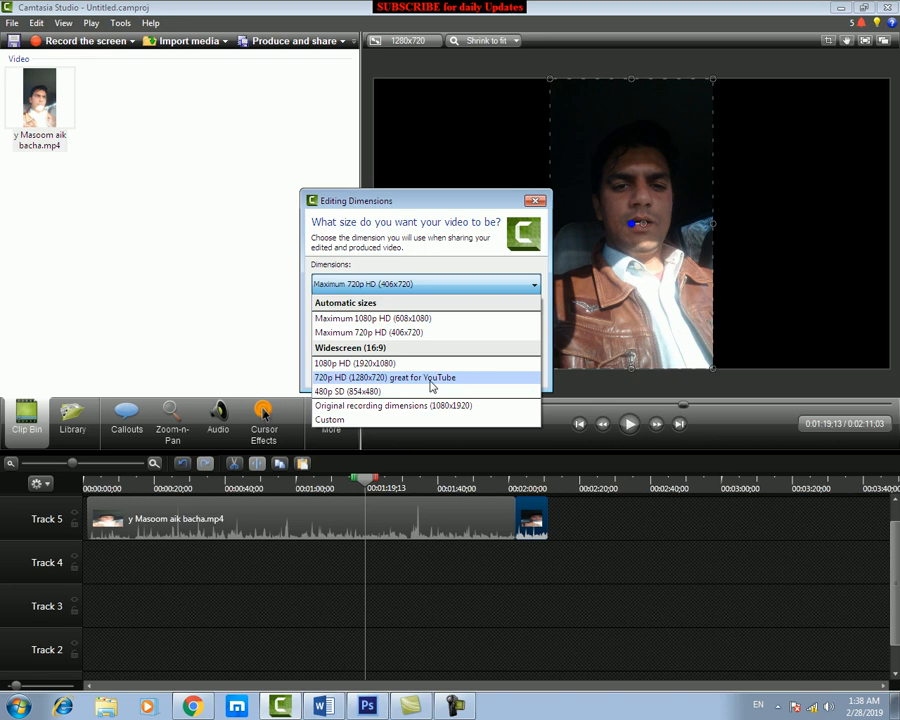
click(315, 318)
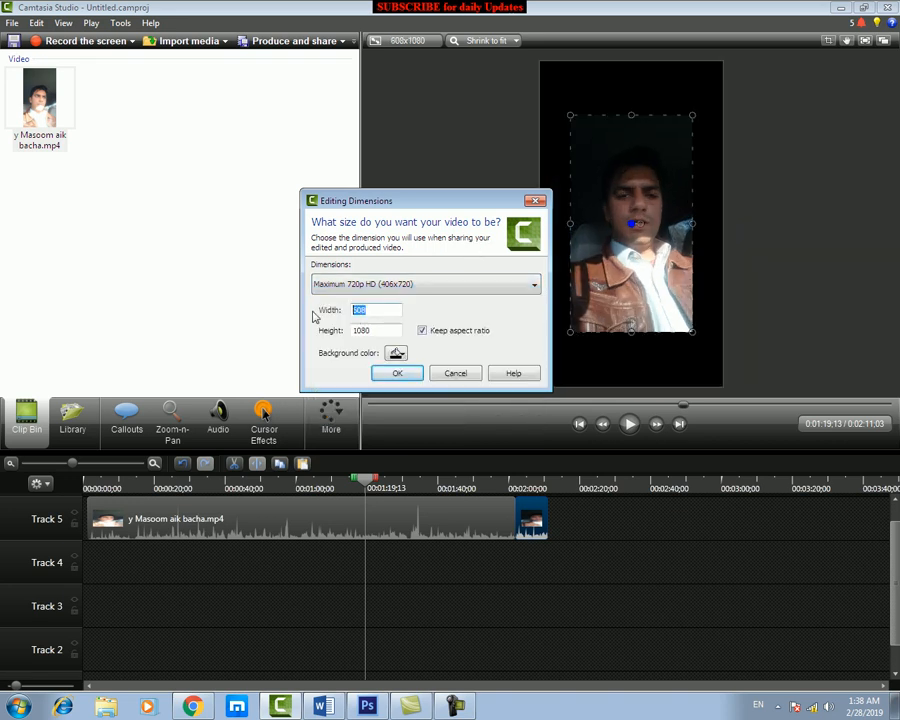
text(100)
key(Return)
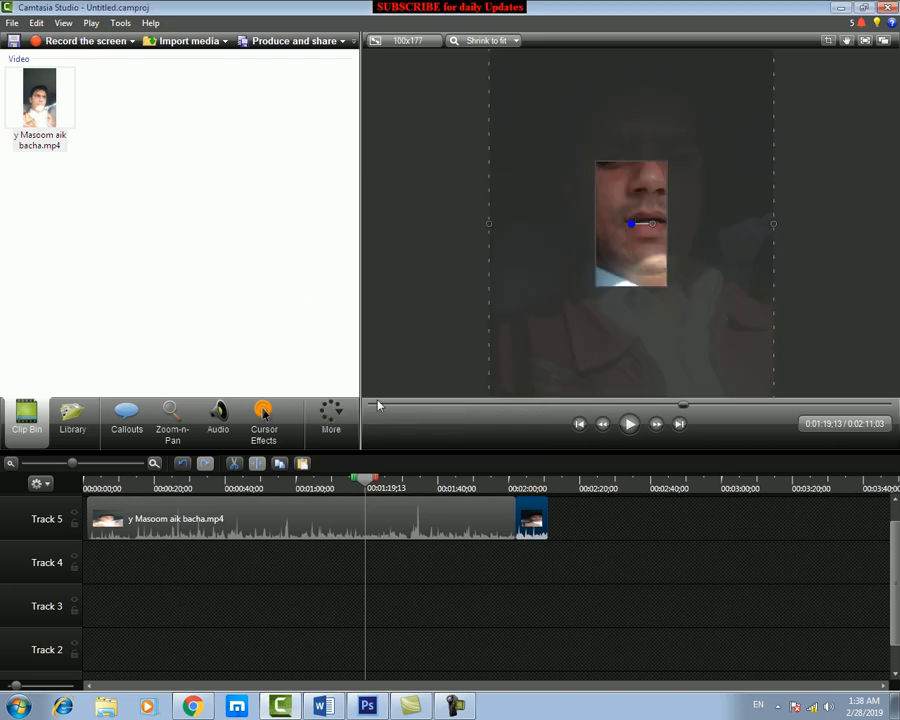
- Set the editing width to 800 with the aspect ratio kept, and enlarge the last clip's frame toward the canvas's upper corner
click(407, 40)
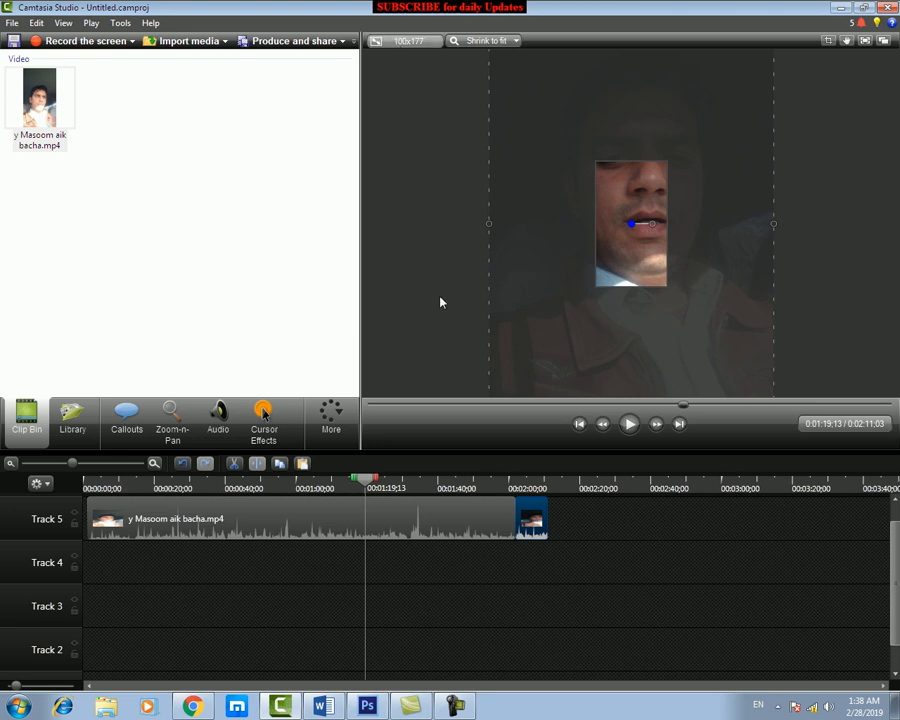
text(800)
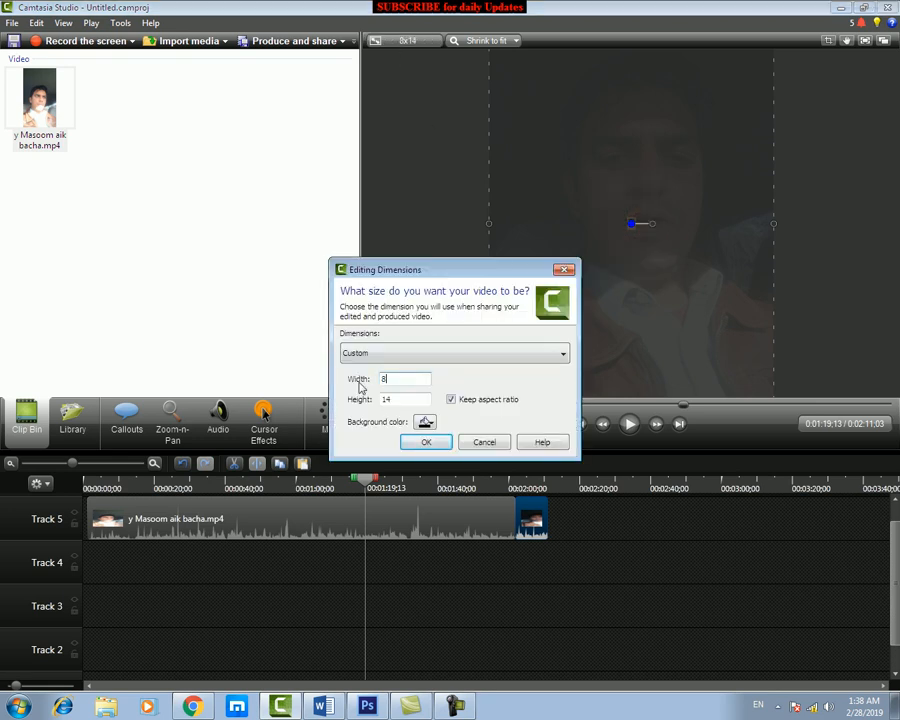
click(426, 442)
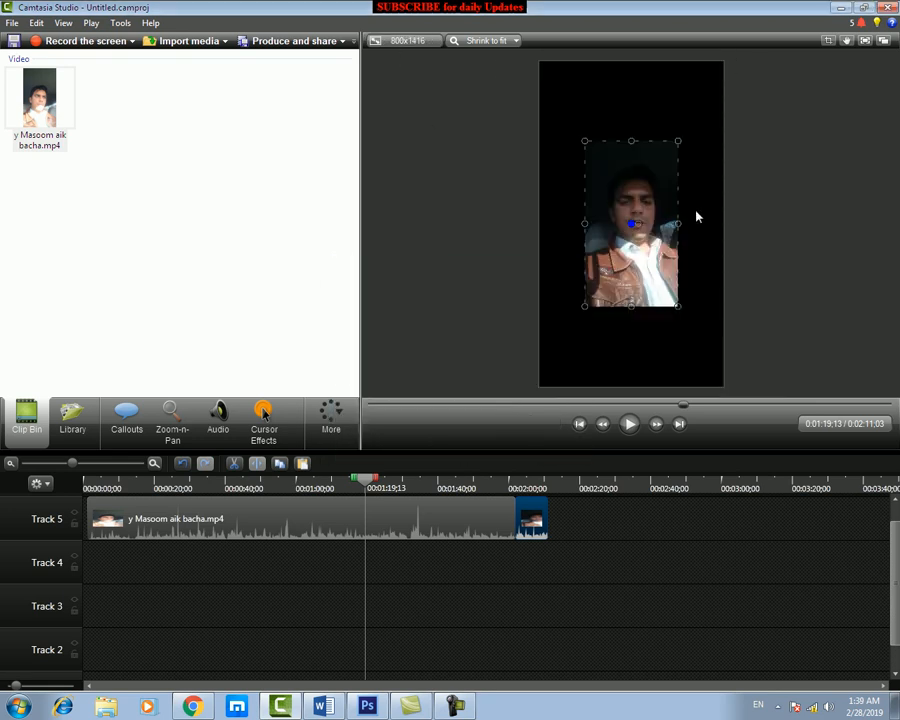
drag(677, 139, 719, 69)
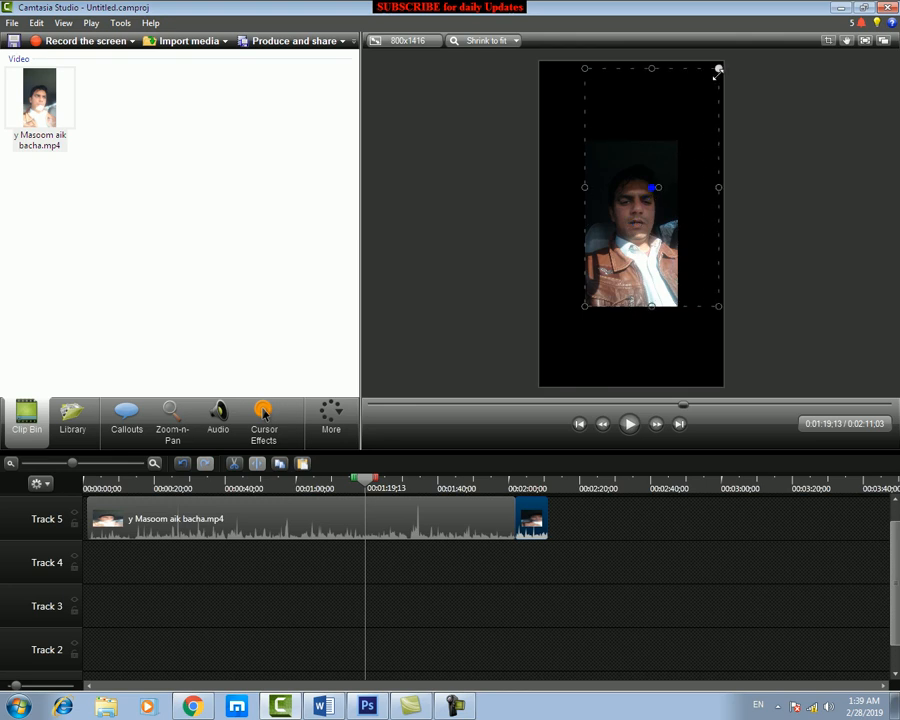
- Check the first Track 5 clip's frame on the canvas at 0:00:55;07 and at its start, 0:00:01;06
drag(372, 481, 280, 481)
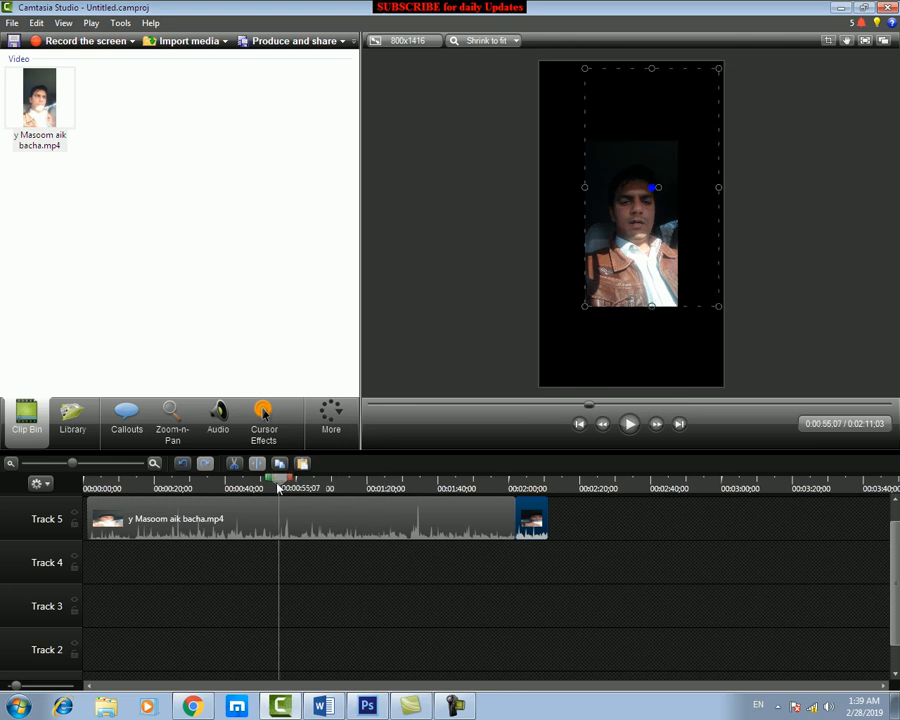
click(606, 201)
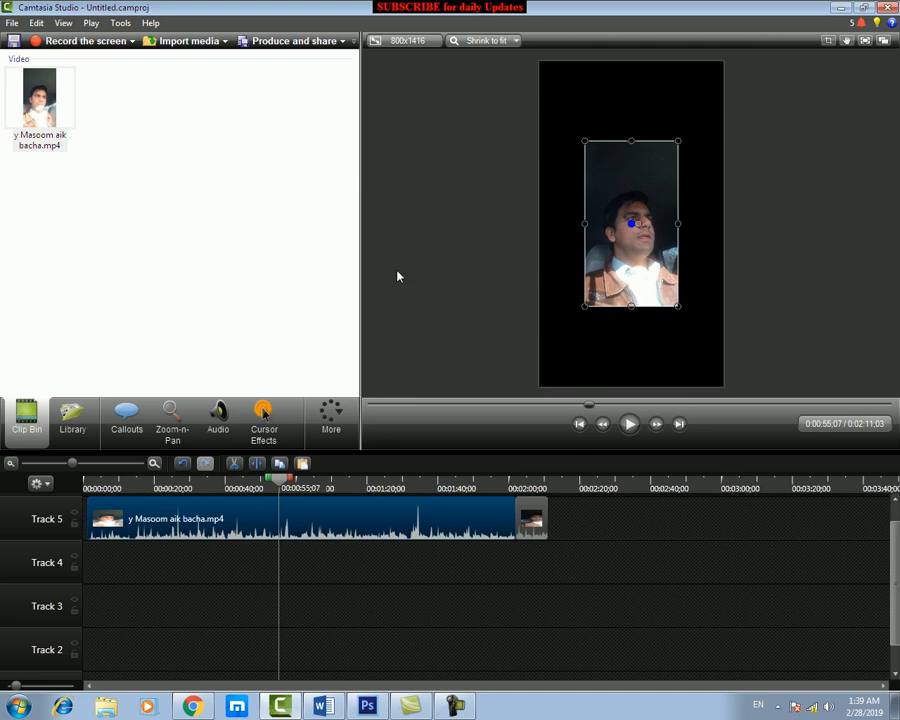
drag(281, 485, 90, 484)
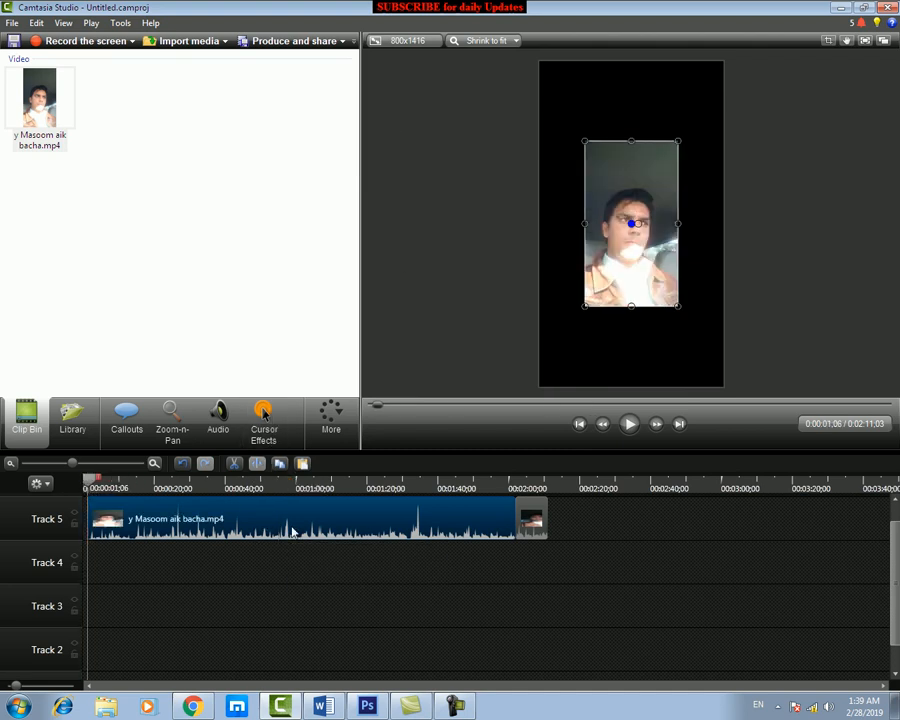
- Hide Track 5 and show it again
click(78, 527)
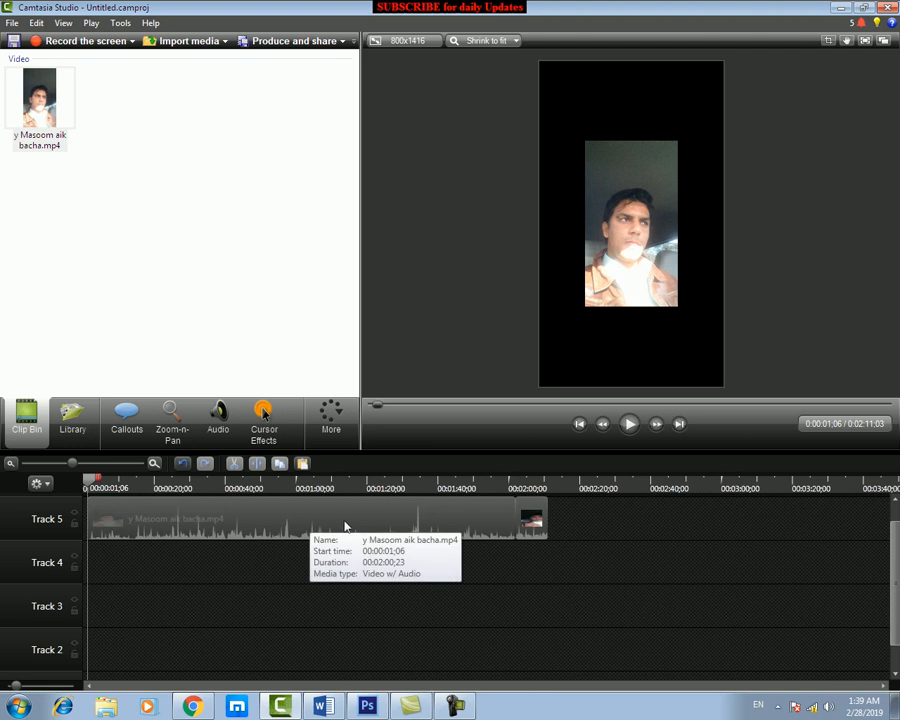
click(75, 517)
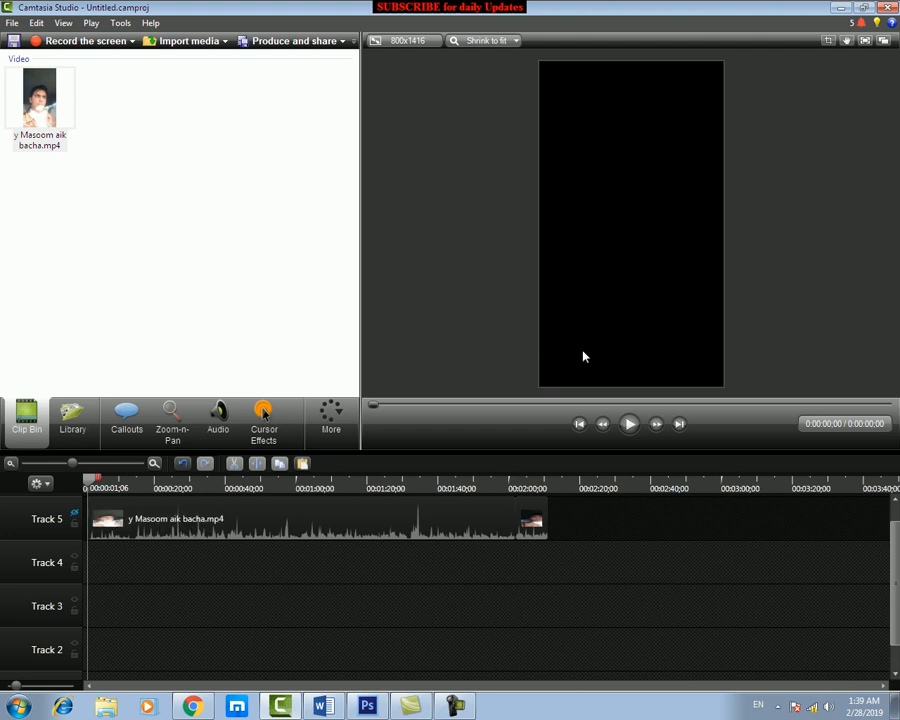
click(76, 517)
- Scrub through the first Track 5 clip from its start to 0:01:20;11
drag(88, 481, 260, 484)
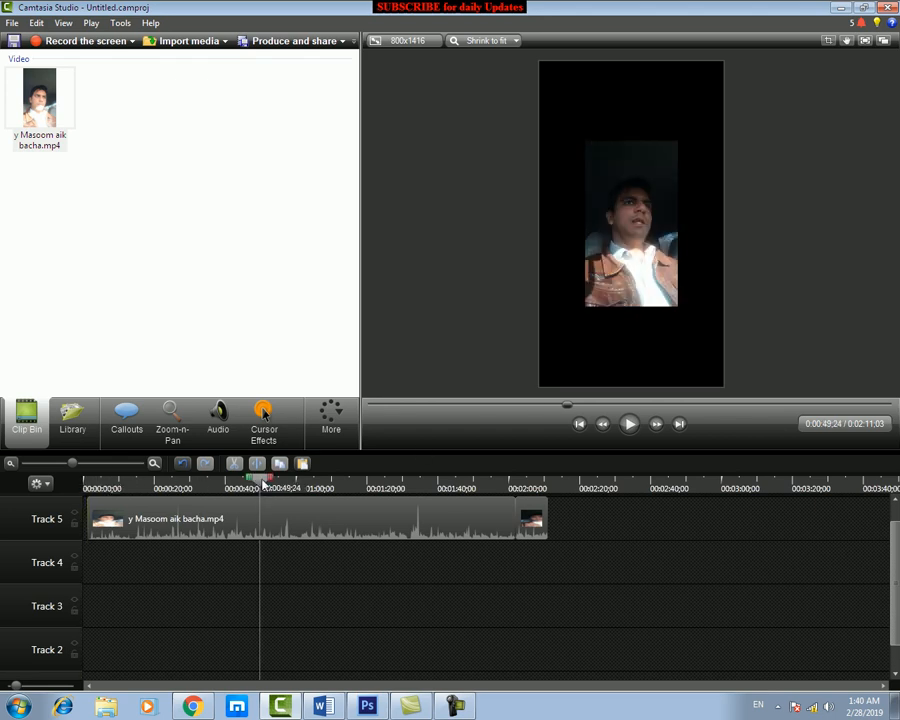
drag(260, 484, 372, 484)
mouse_move(267, 478)
mouse_down()
mouse_move(373, 485)
mouse_move(340, 490)
mouse_up()
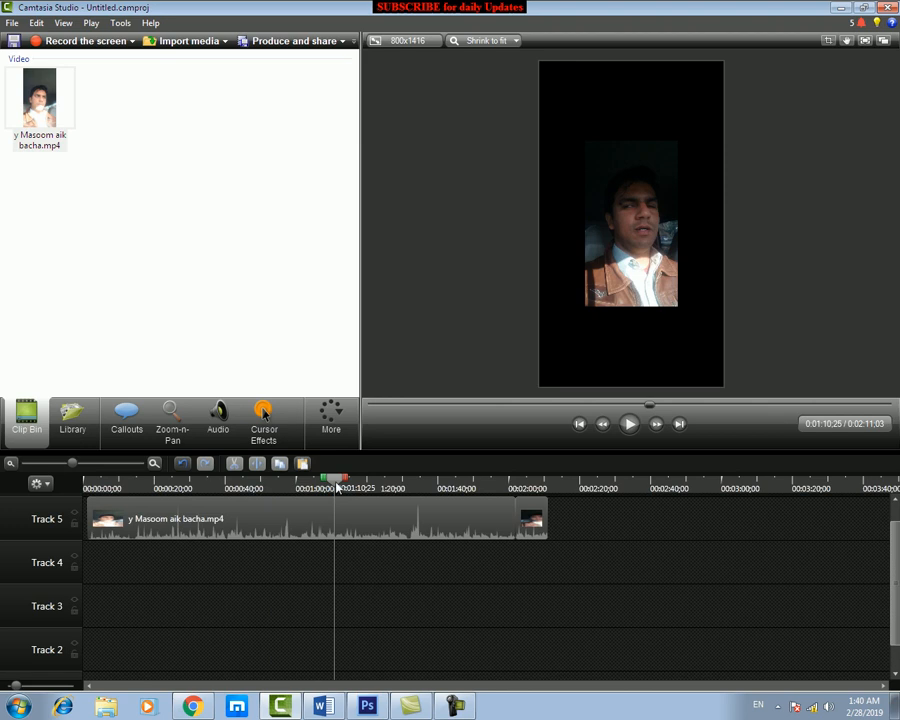
drag(336, 488, 368, 484)
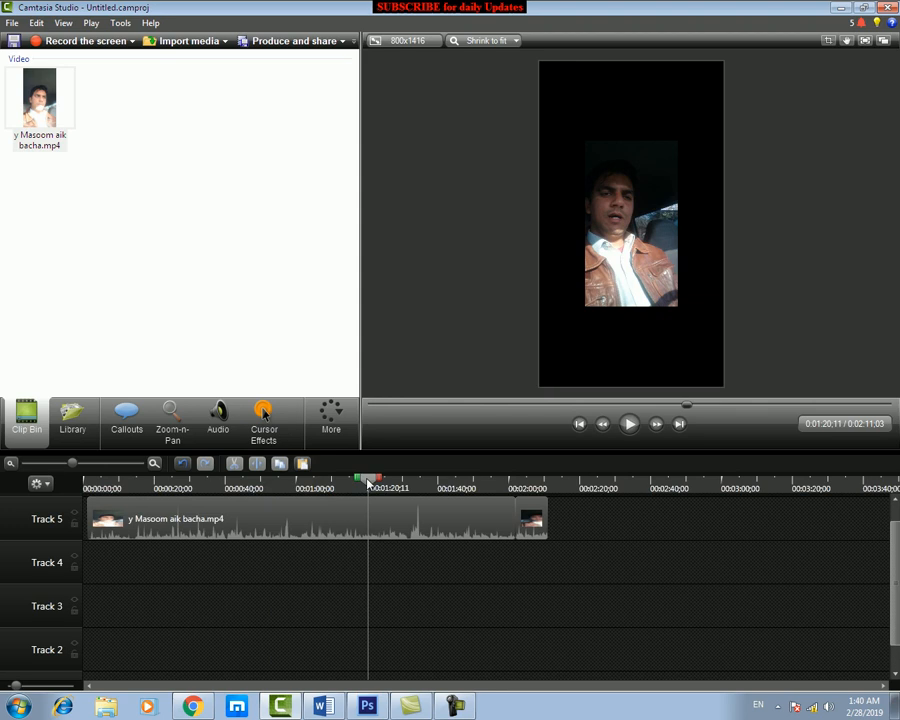
- Mark a timeline range from just past the one-minute mark to 0:01:39;18 and split the first Track 5 clip at its end
drag(368, 484, 447, 485)
drag(361, 479, 310, 479)
mouse_move(442, 480)
mouse_down()
mouse_move(395, 484)
mouse_move(432, 484)
mouse_up()
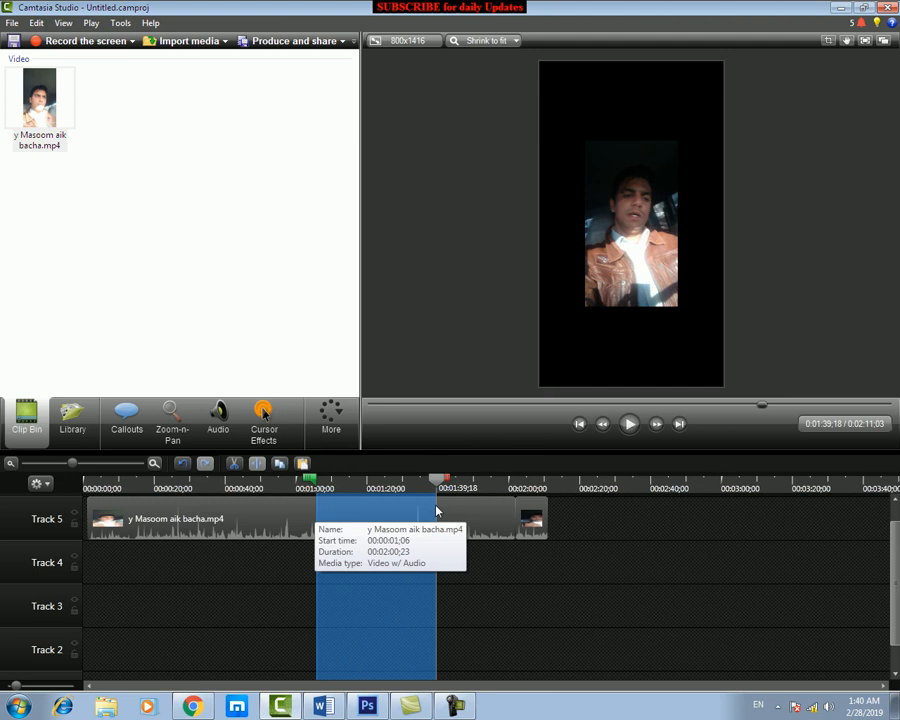
click(396, 515)
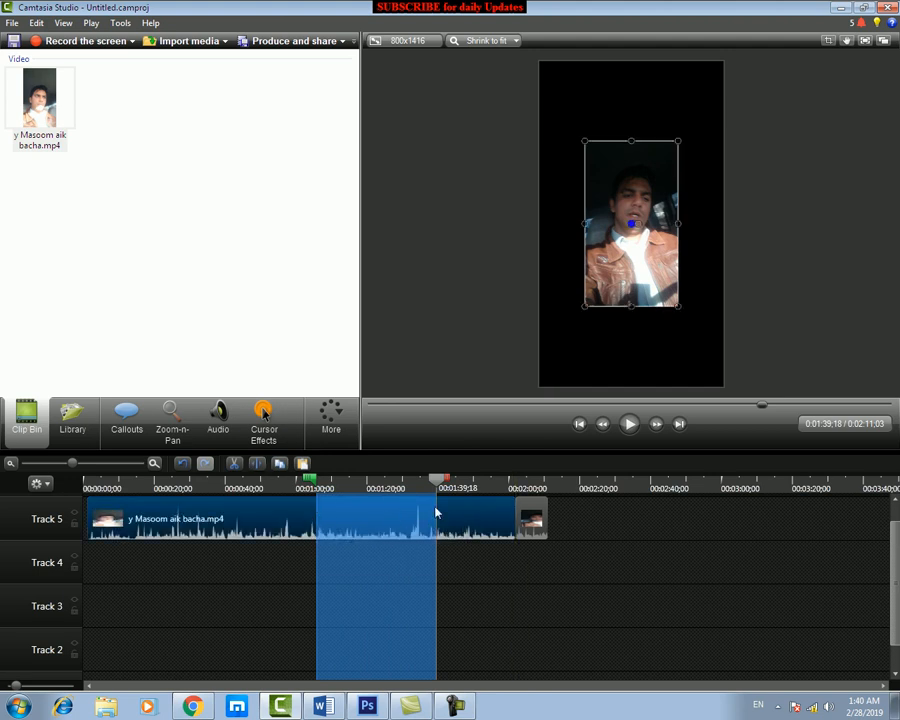
click(258, 464)
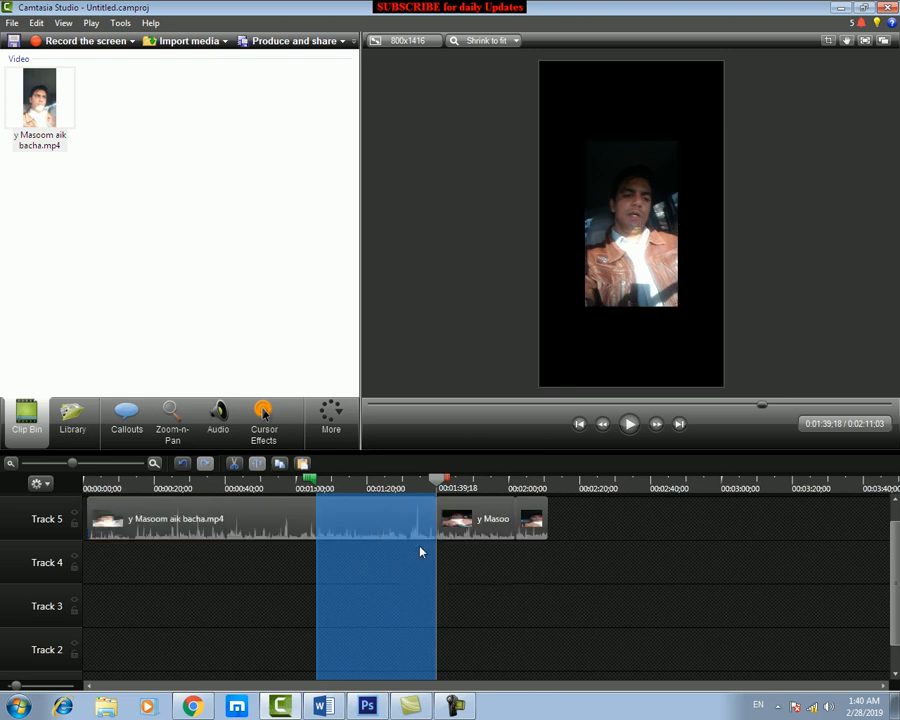
- Clear the marked timeline range and move the playhead to 0:01:32;02
click(394, 522)
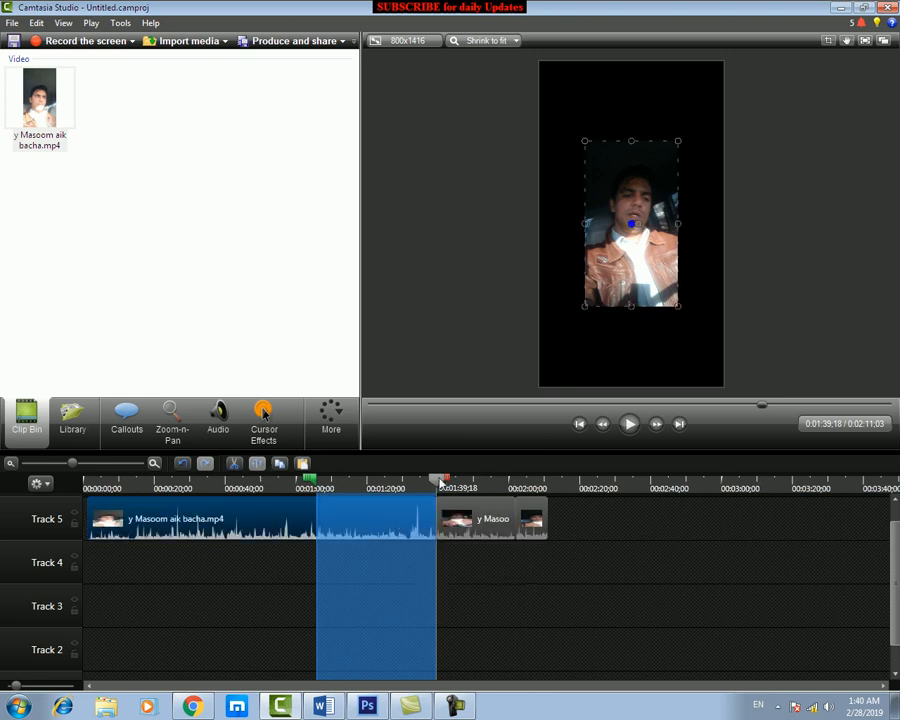
click(493, 563)
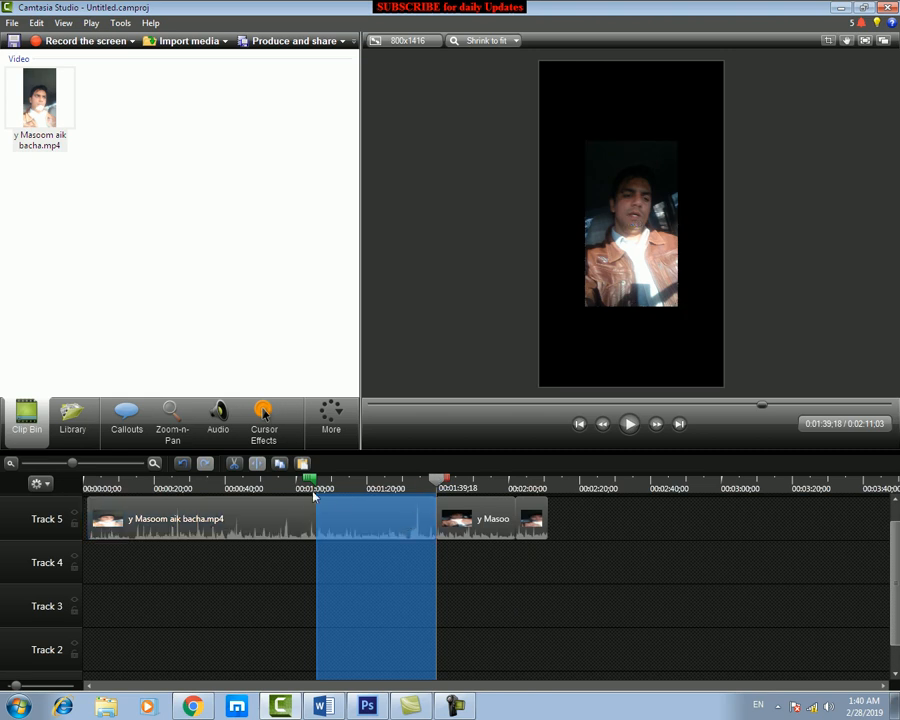
double_click(437, 480)
drag(431, 480, 408, 484)
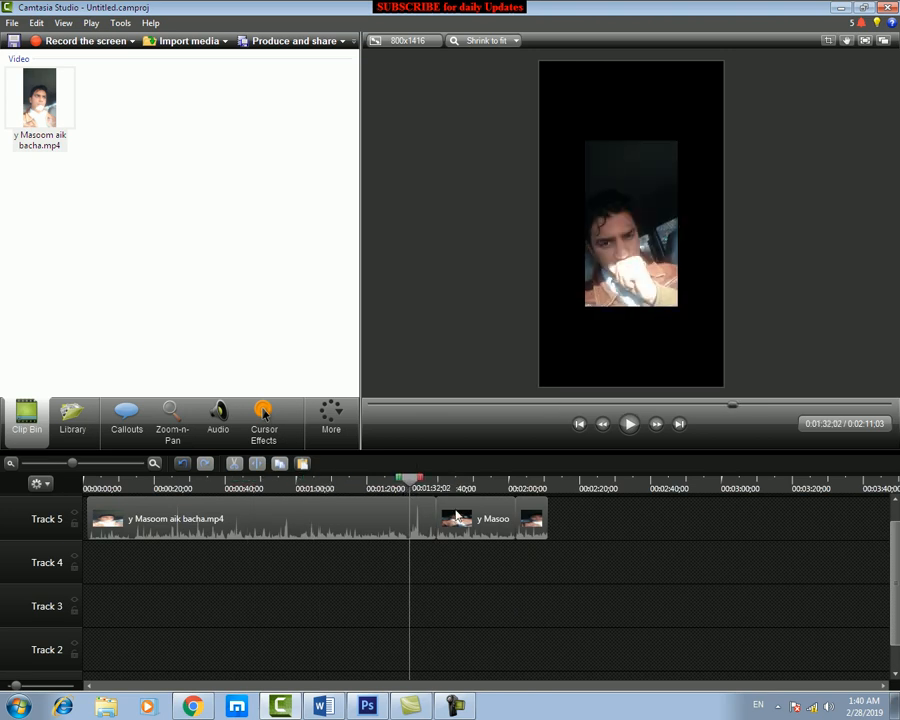
- Delete the two Track 5 clips that follow the split at 0:01:39;18
click(500, 528)
key(Delete)
click(528, 521)
key(Delete)
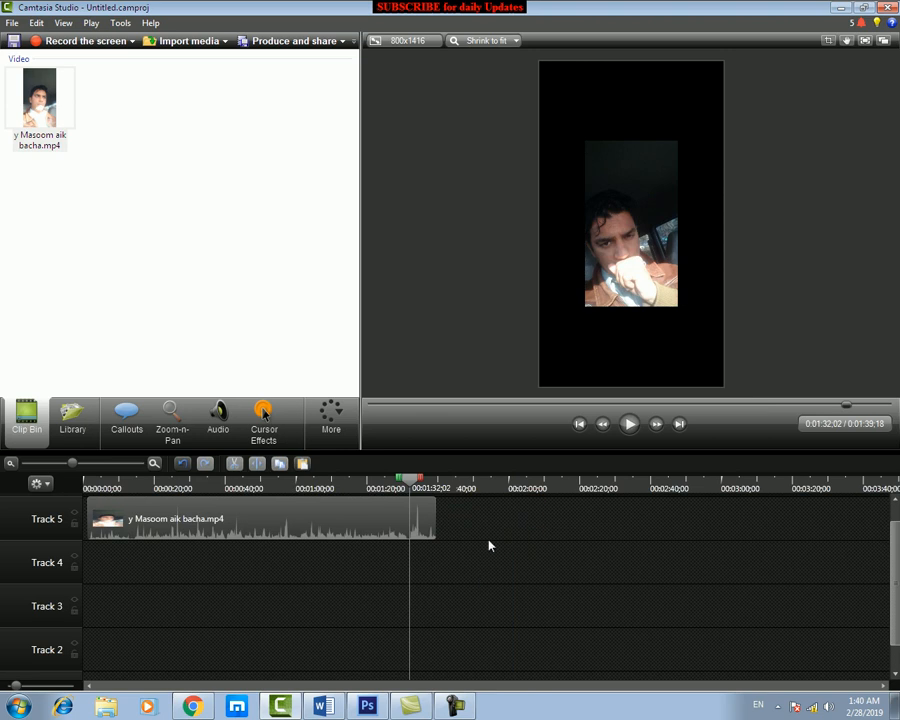
- Move the playhead to 0:00:21;02 and open the Track 5 clip's audio for editing
drag(410, 484, 157, 488)
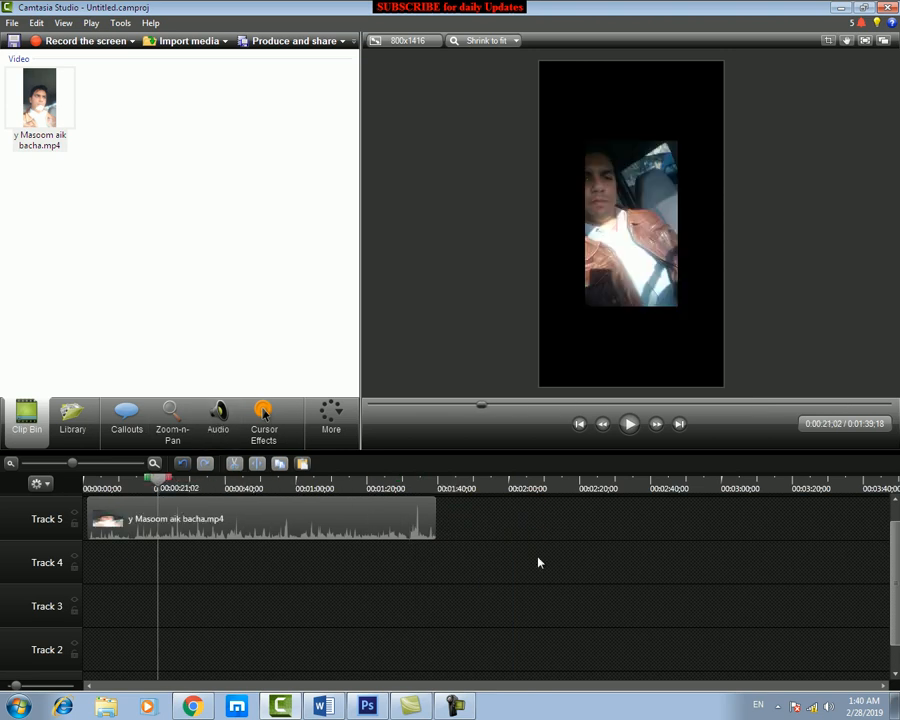
click(325, 525)
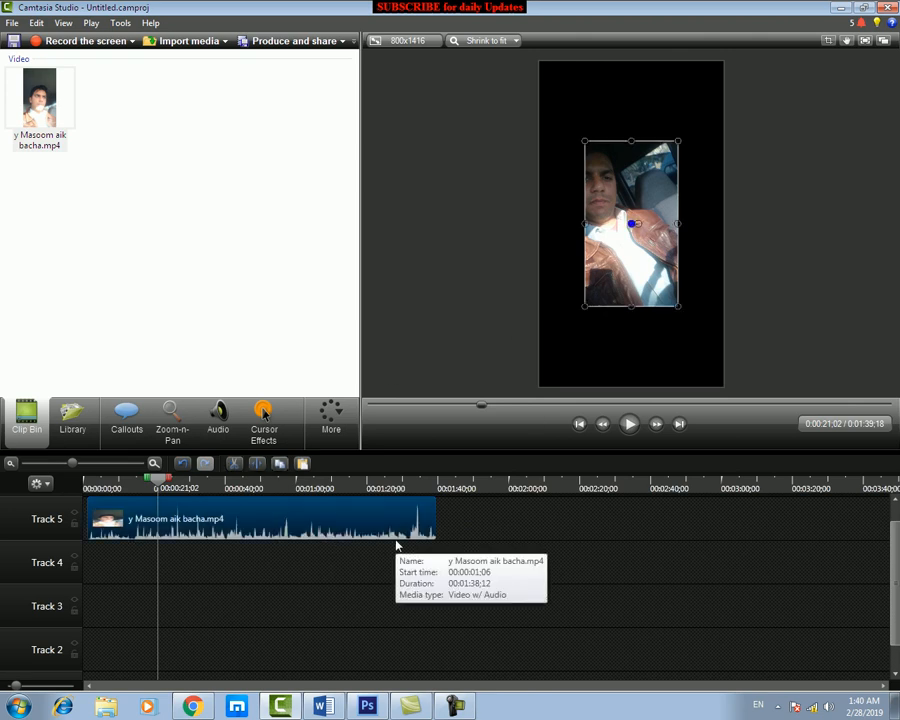
right_click(320, 527)
right_click(320, 527)
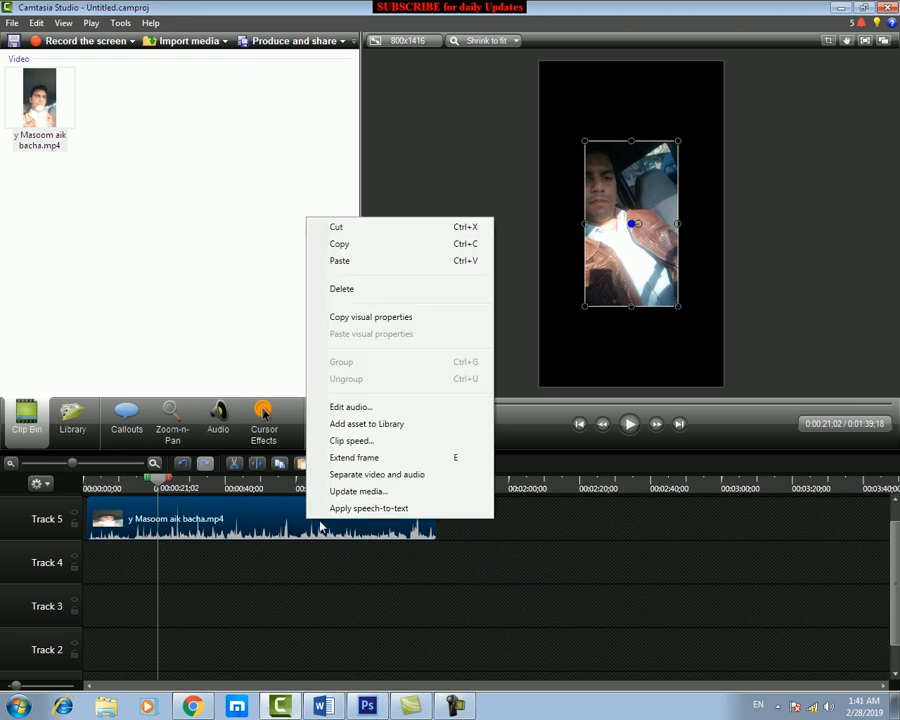
click(340, 407)
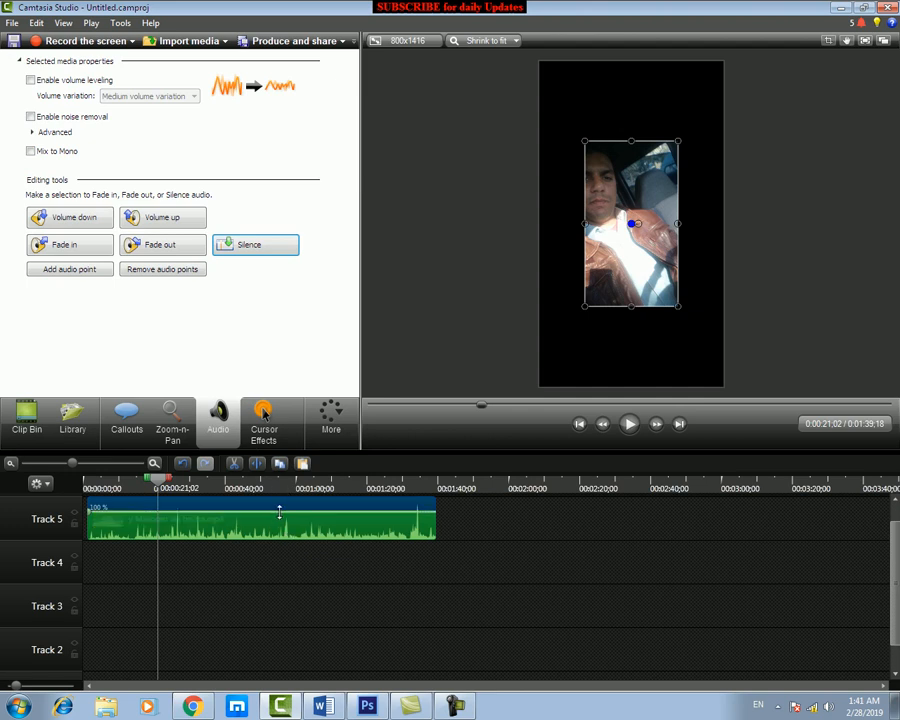
- Try the Track 5 clip's audio level at maximum, then fully silent, and preview a few seconds of playback
drag(297, 510, 297, 497)
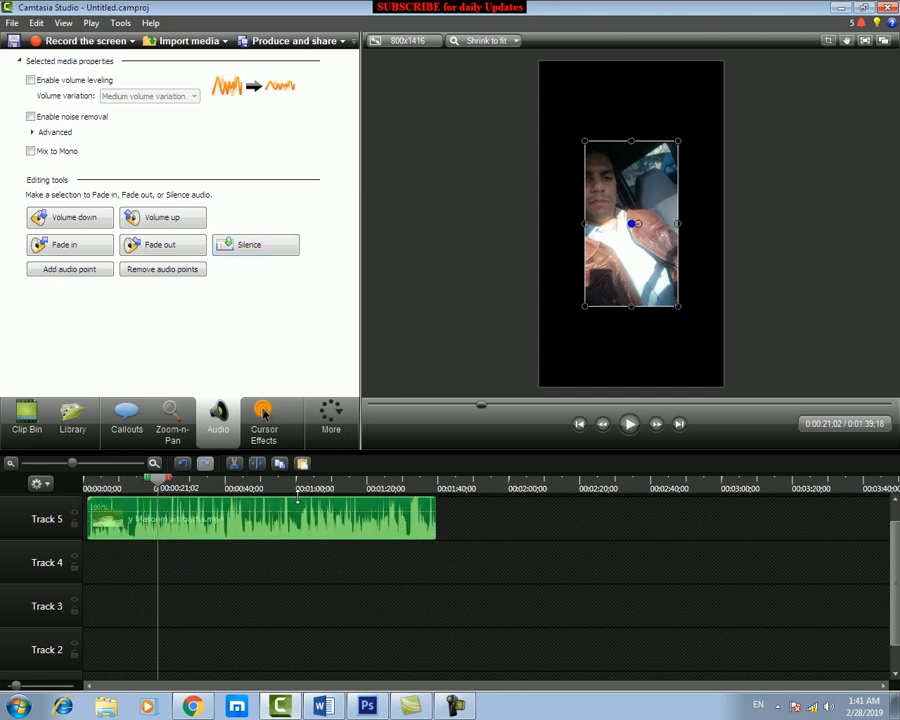
drag(293, 497, 300, 541)
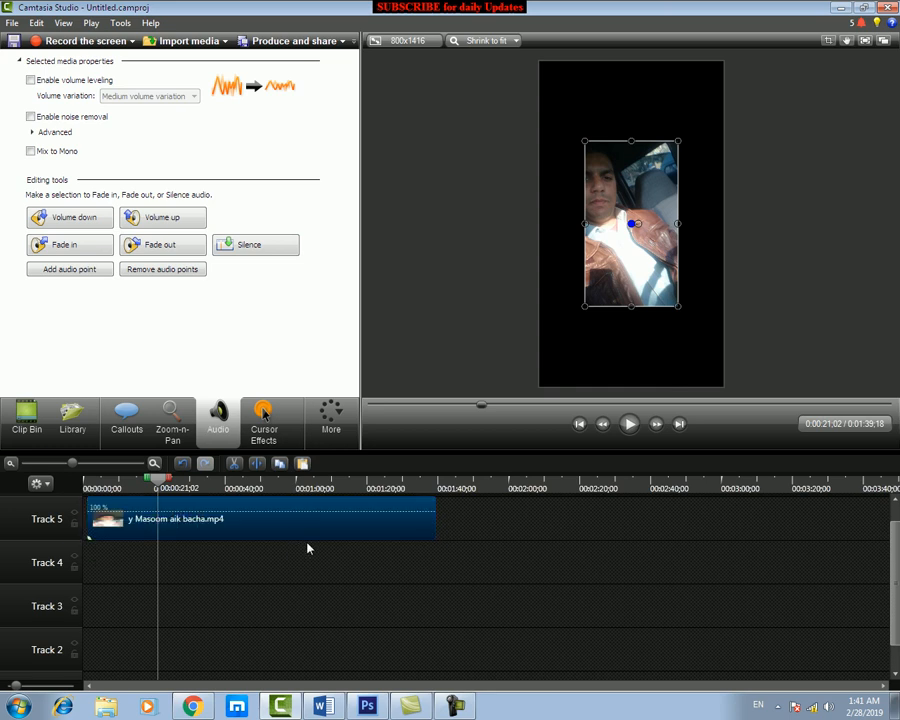
click(629, 425)
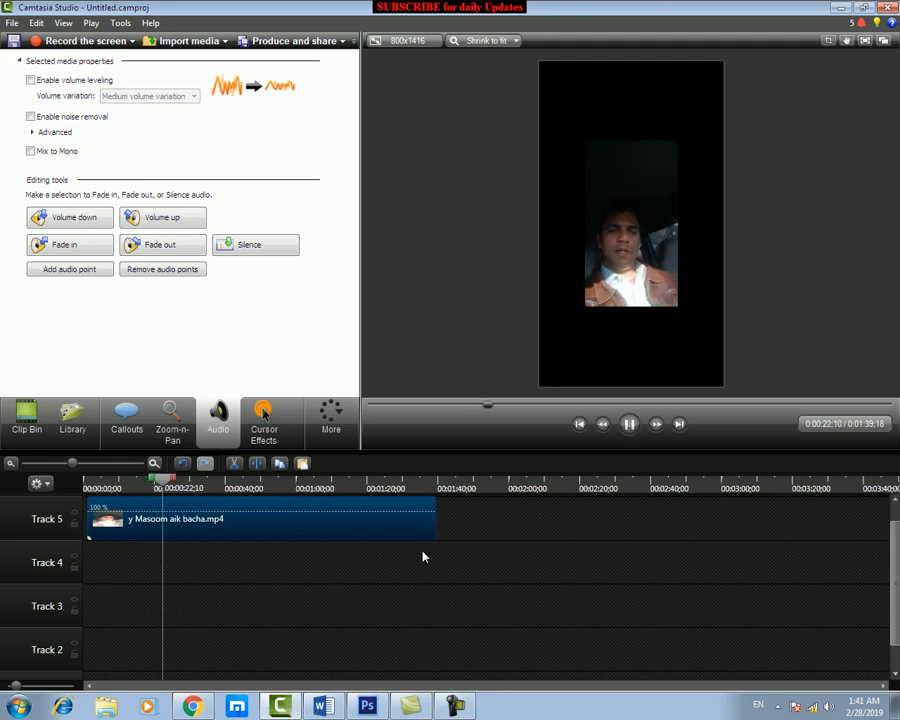
click(628, 426)
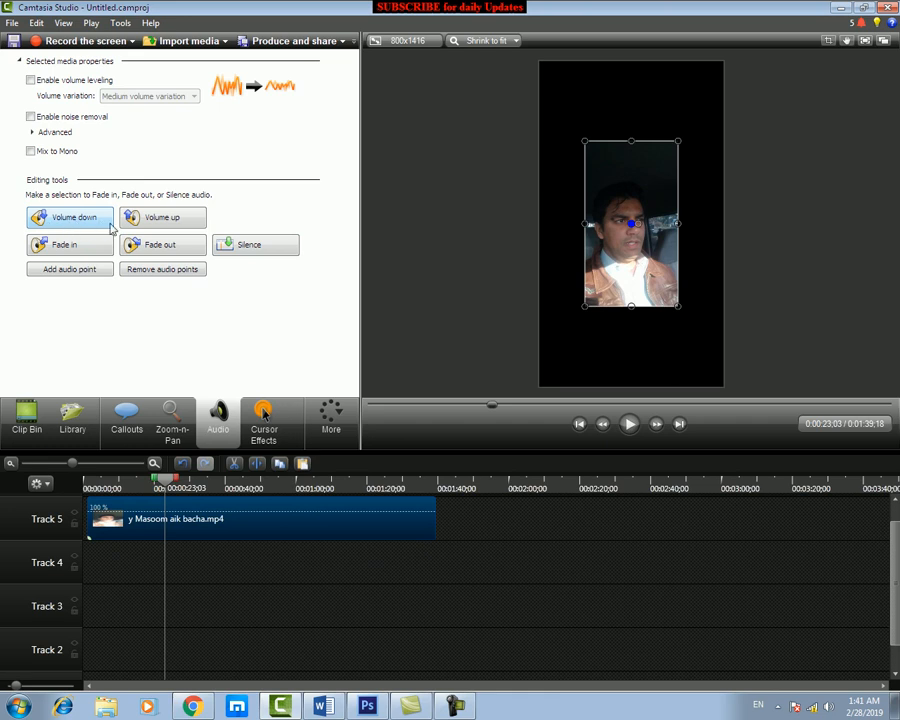
- Raise the Track 5 clip's volume well above 100 % and preview a few seconds of playback
click(178, 220)
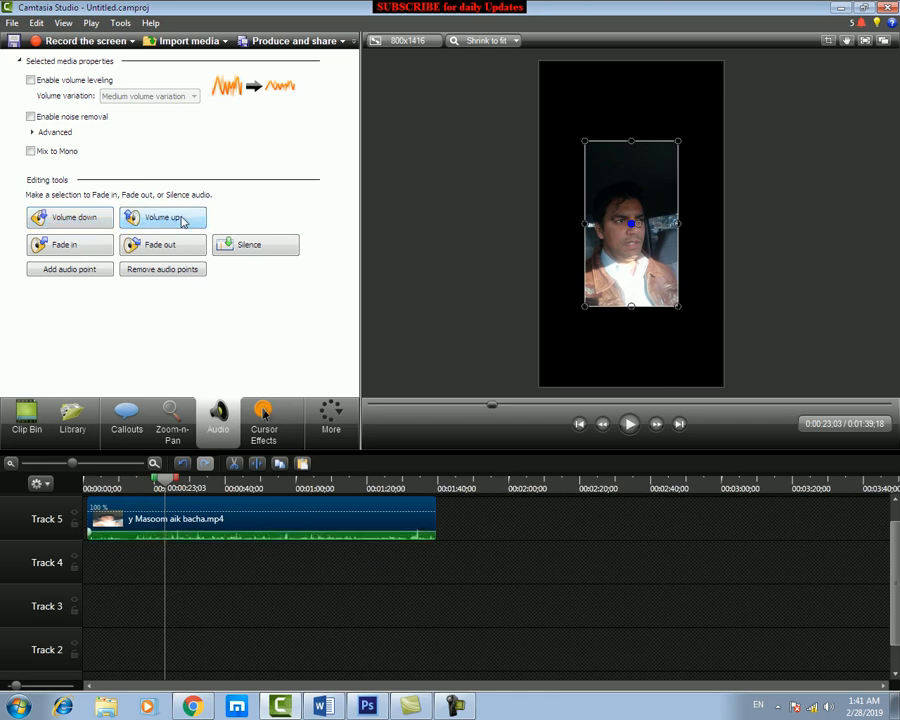
drag(309, 526, 311, 506)
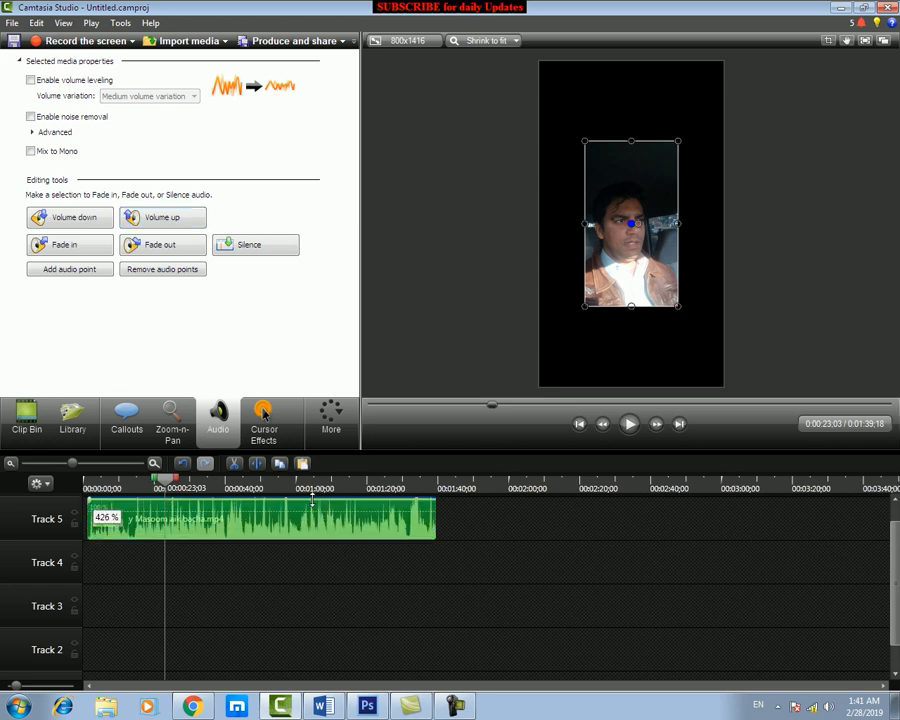
click(628, 425)
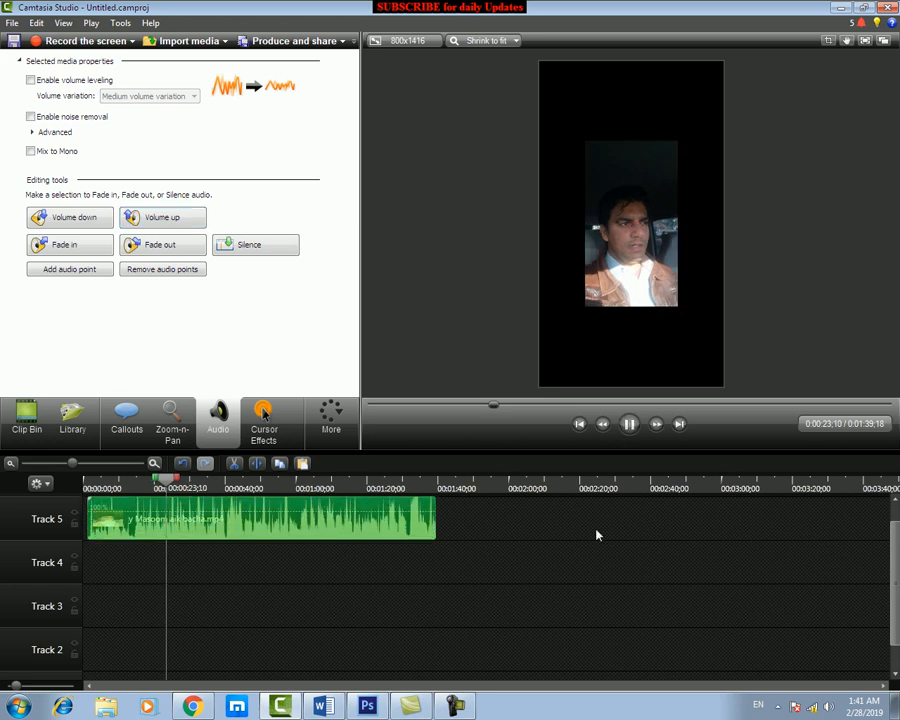
click(628, 424)
- Lower the Track 5 clip's volume to the 100 % line and try silencing its audio
click(83, 220)
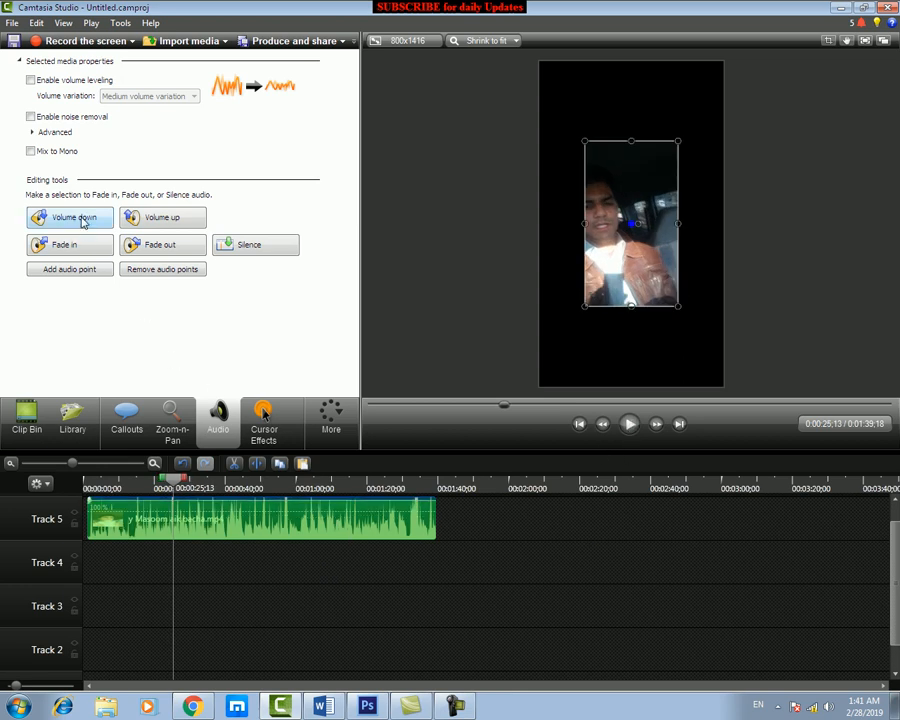
click(83, 221)
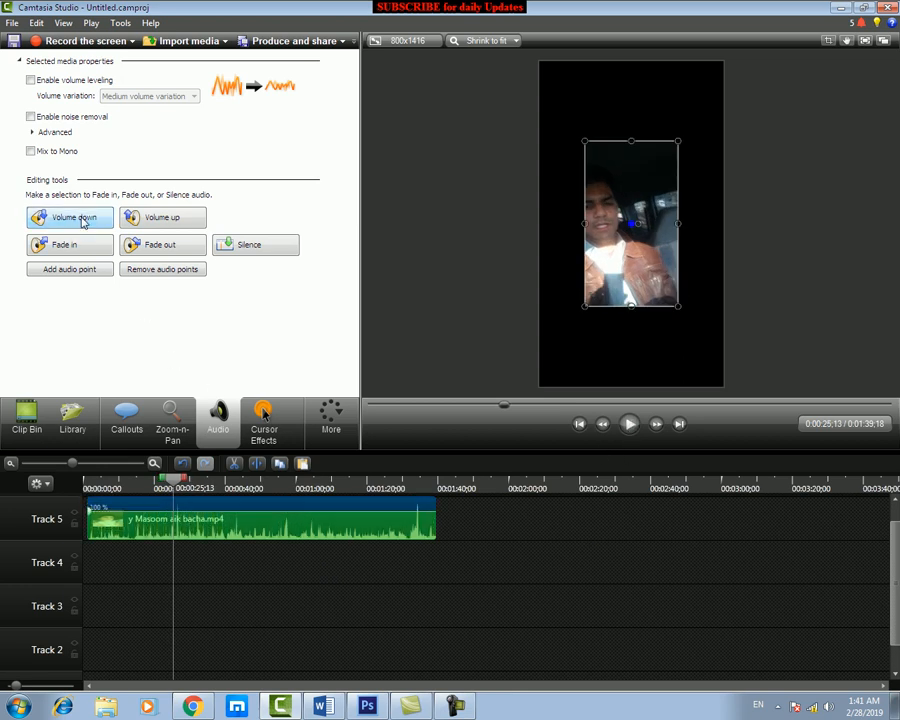
click(244, 250)
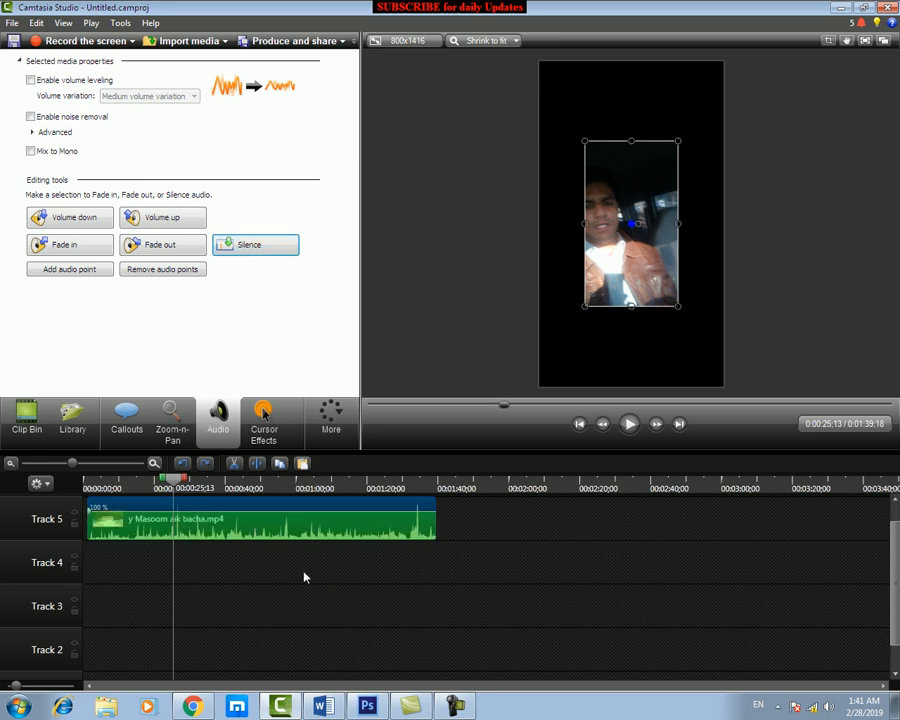
- Return to the Clip Bin with no timeline clip selected and bring up the screen recorder window
click(419, 602)
click(27, 420)
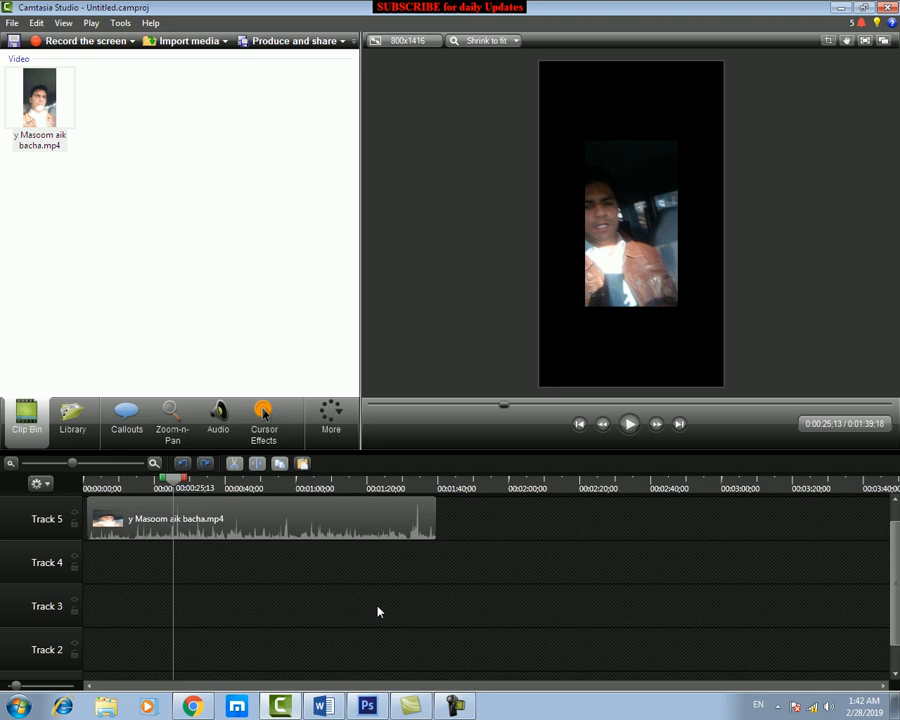
click(456, 706)
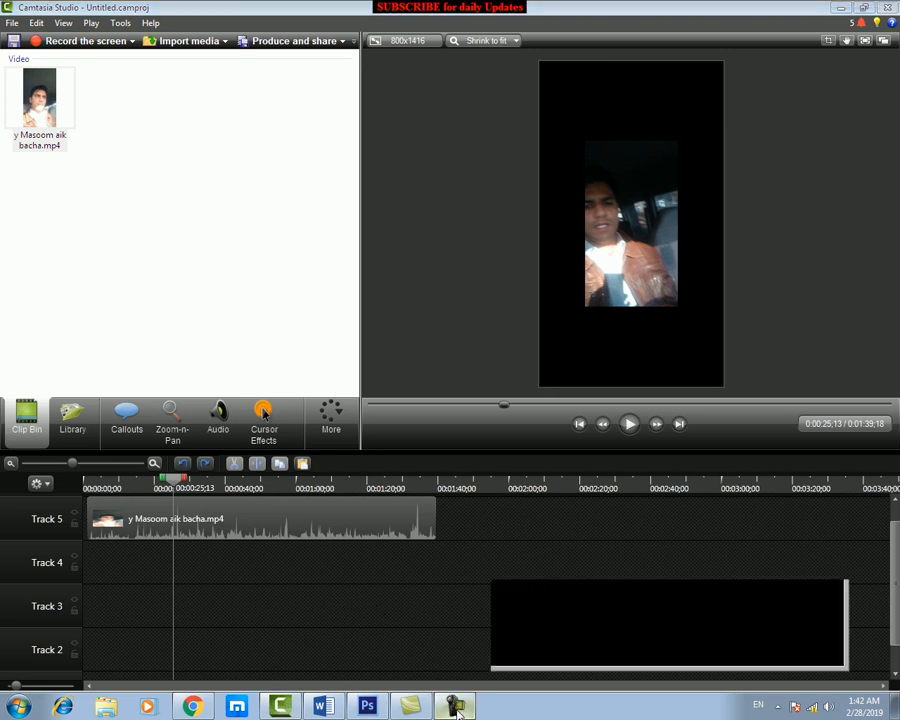